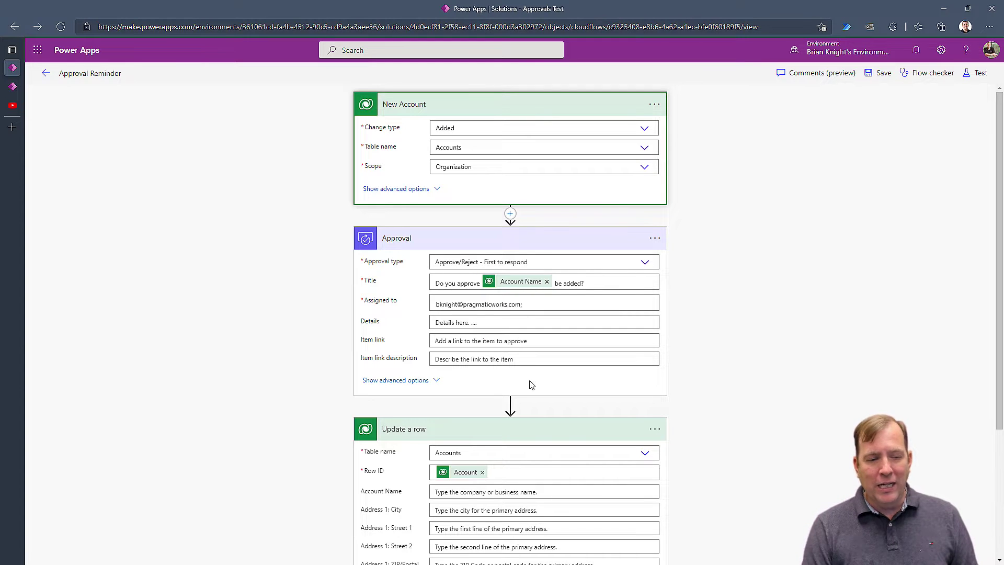
Look over the A. Datum Corporation record in the active accounts list, then return to the flow.
{"action": "scroll", "coordinate": [484, 477], "scroll_direction": "down", "scroll_amount": 3}
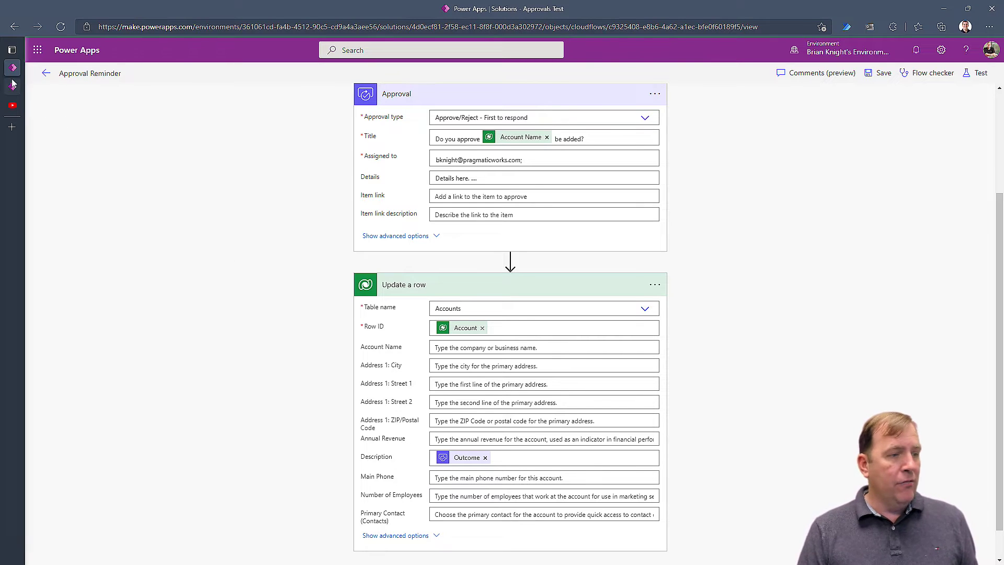
{"action": "mouse_move", "coordinate": [13, 86]}
{"action": "left_click", "coordinate": [58, 89]}
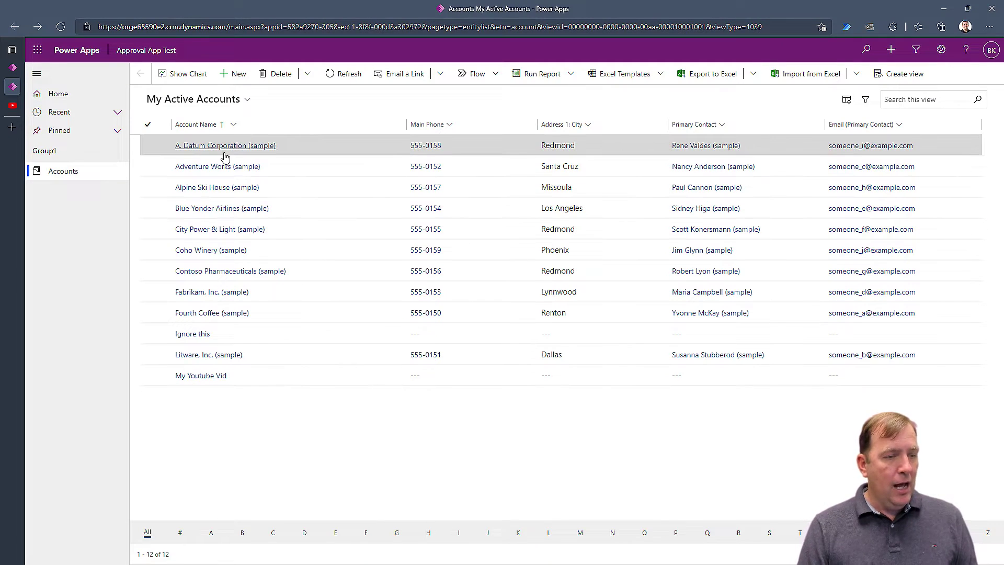
{"action": "left_click", "coordinate": [224, 149]}
{"action": "left_click", "coordinate": [208, 128]}
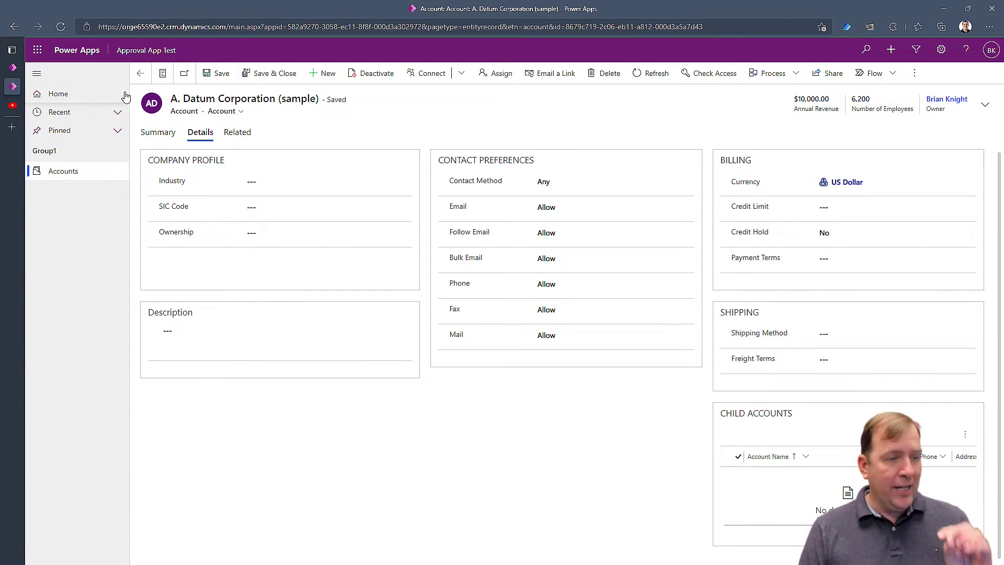
{"action": "left_click", "coordinate": [66, 172]}
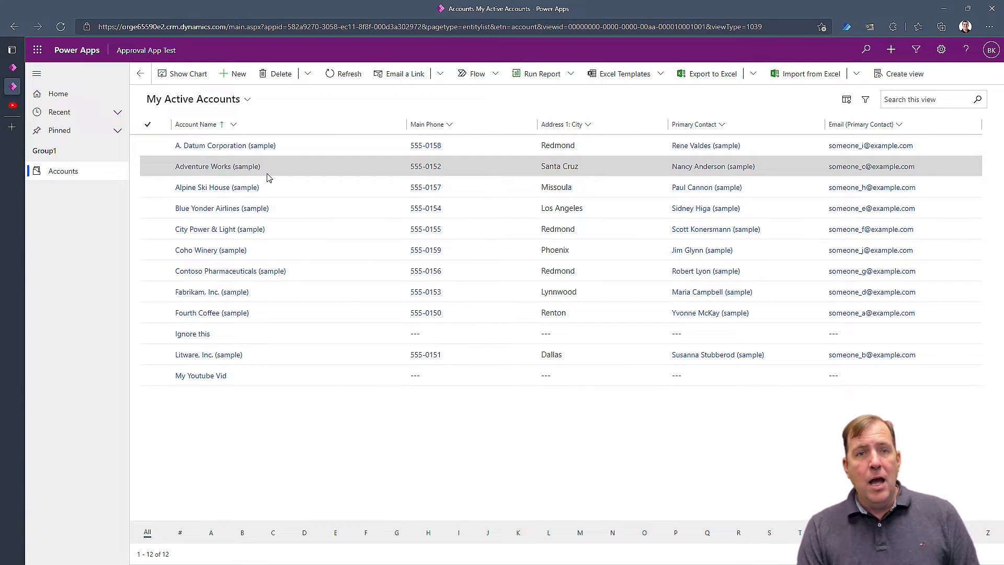
{"action": "left_click", "coordinate": [27, 64]}
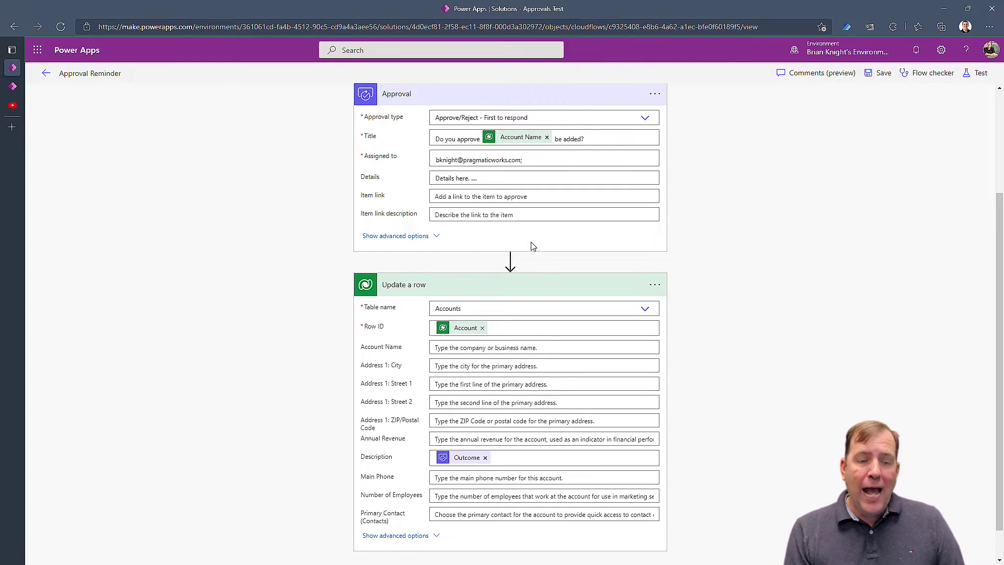
Collapse the New Account trigger step in the flow designer.
{"action": "scroll", "coordinate": [527, 250], "scroll_direction": "down", "scroll_amount": 1}
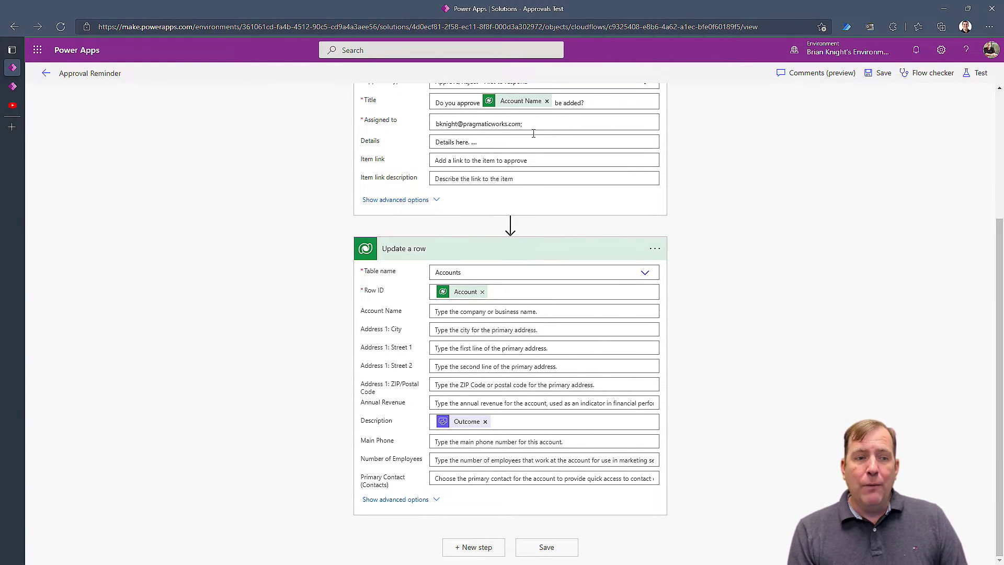
{"action": "scroll", "coordinate": [525, 104], "scroll_direction": "up", "scroll_amount": 5}
{"action": "left_click", "coordinate": [517, 111]}
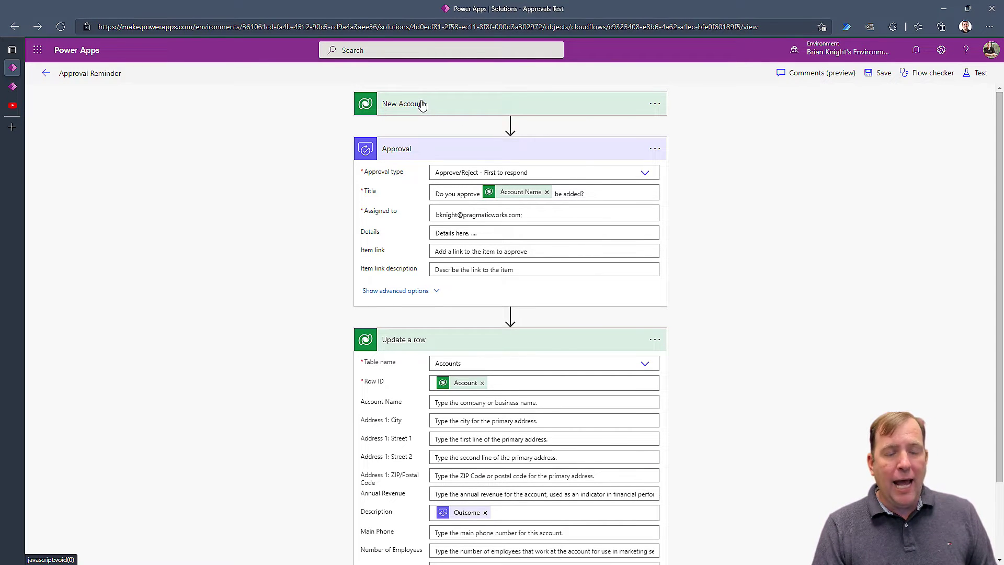
{"action": "mouse_move", "coordinate": [511, 129]}
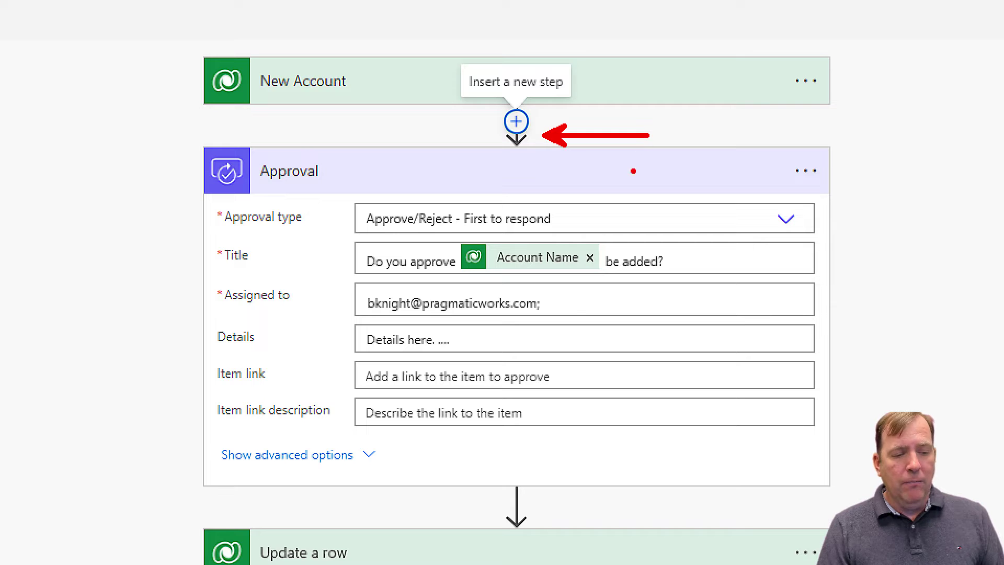
{"action": "mouse_move", "coordinate": [530, 502]}
{"action": "left_mouse_down"}
{"action": "mouse_move", "coordinate": [581, 493]}
{"action": "mouse_move", "coordinate": [625, 502]}
{"action": "left_mouse_up"}
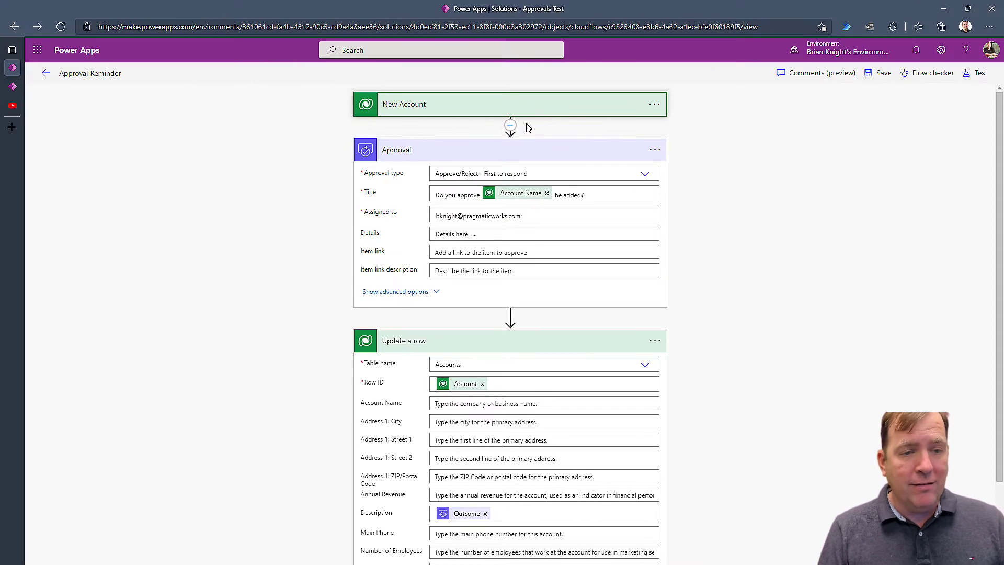
Insert an Initialize variable step named varApprovalComplete, Boolean, with initial value false.
{"action": "left_click", "coordinate": [517, 121]}
{"action": "left_click", "coordinate": [514, 148]}
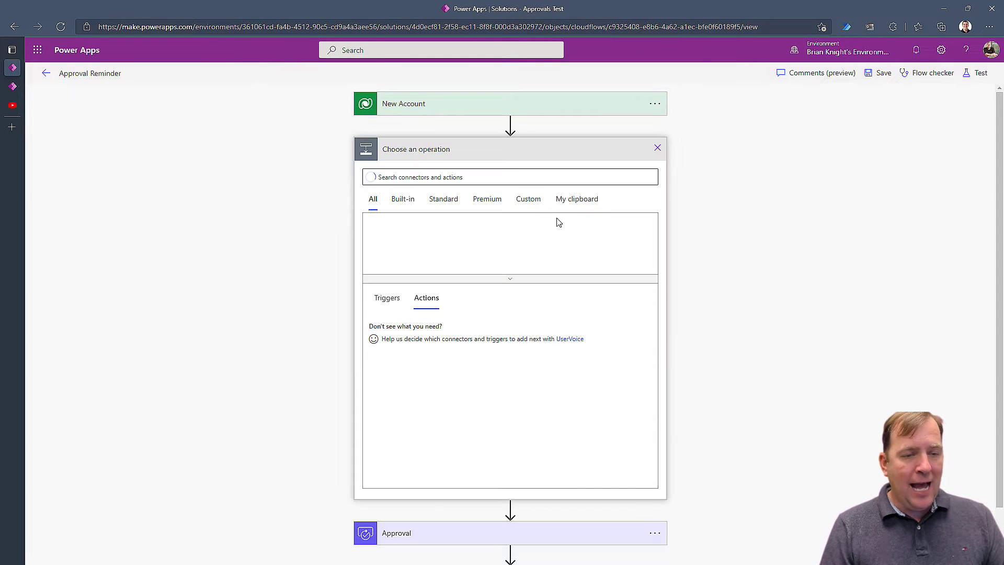
{"action": "type", "text": "variable"}
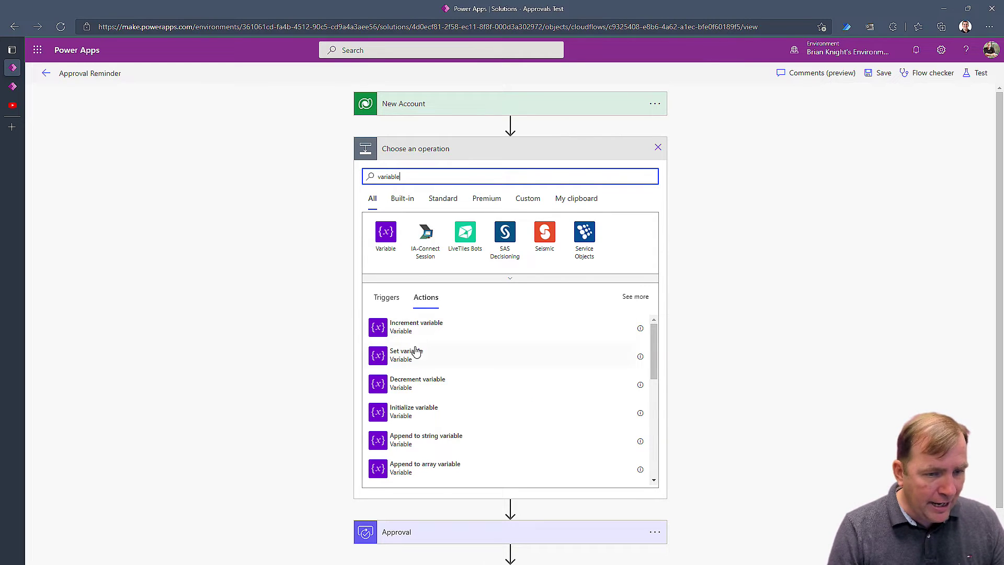
{"action": "left_click", "coordinate": [427, 411]}
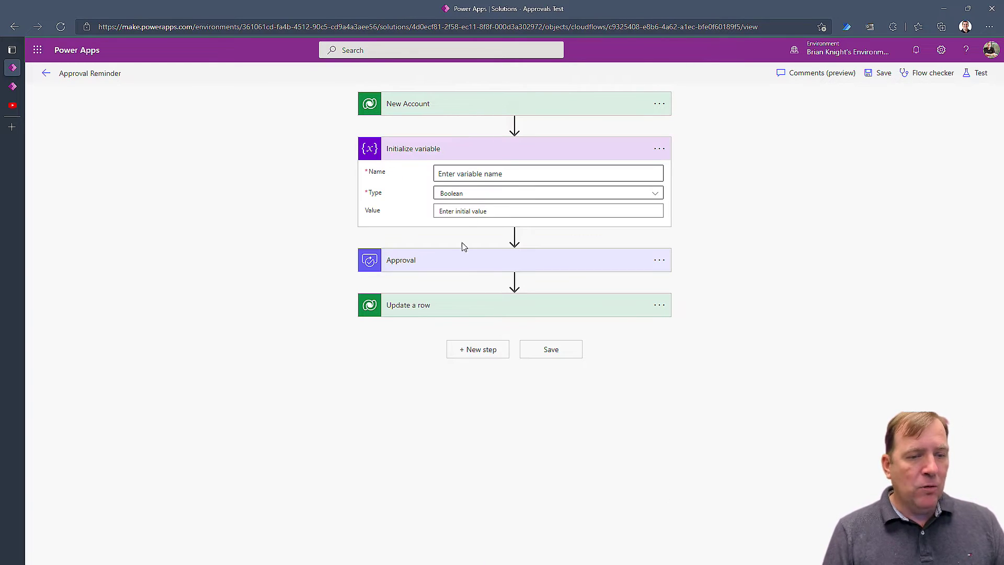
{"action": "left_click", "coordinate": [576, 169]}
{"action": "type", "text": "var"}
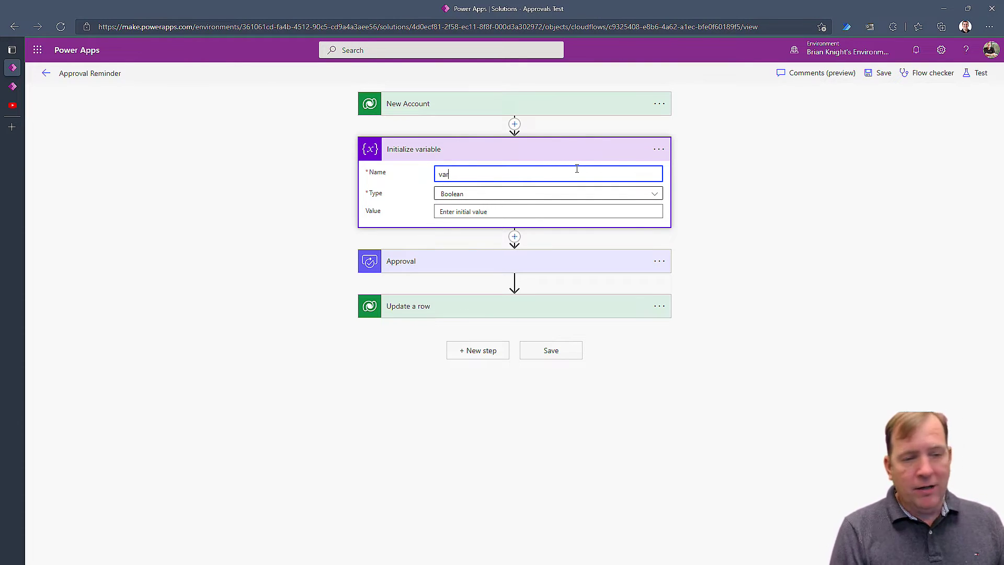
{"action": "type", "text": "ApprovalComplete"}
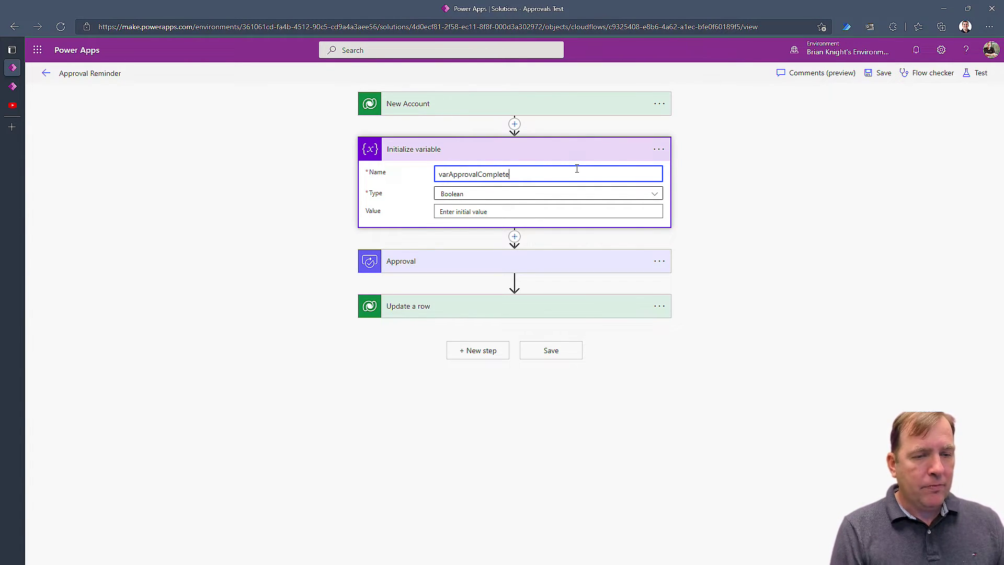
{"action": "key", "text": "Tab"}
{"action": "key", "text": "Tab"}
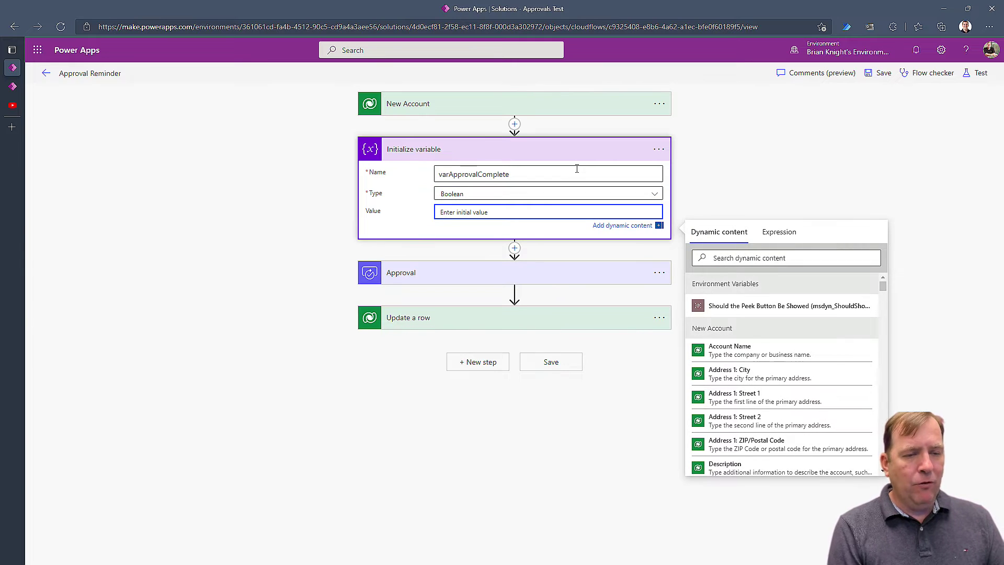
{"action": "type", "text": "false"}
{"action": "right_click", "coordinate": [577, 169]}
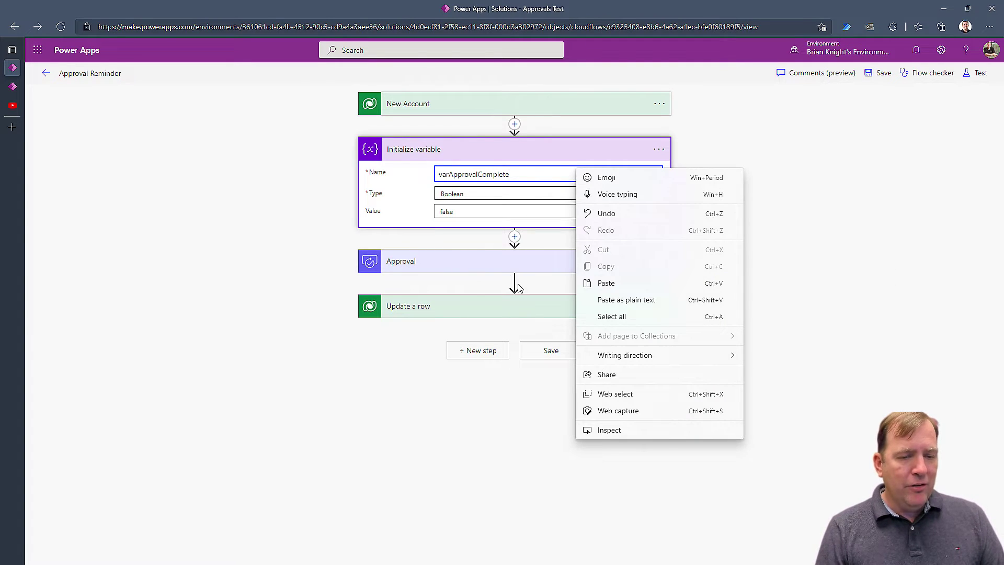
{"action": "left_click", "coordinate": [277, 298]}
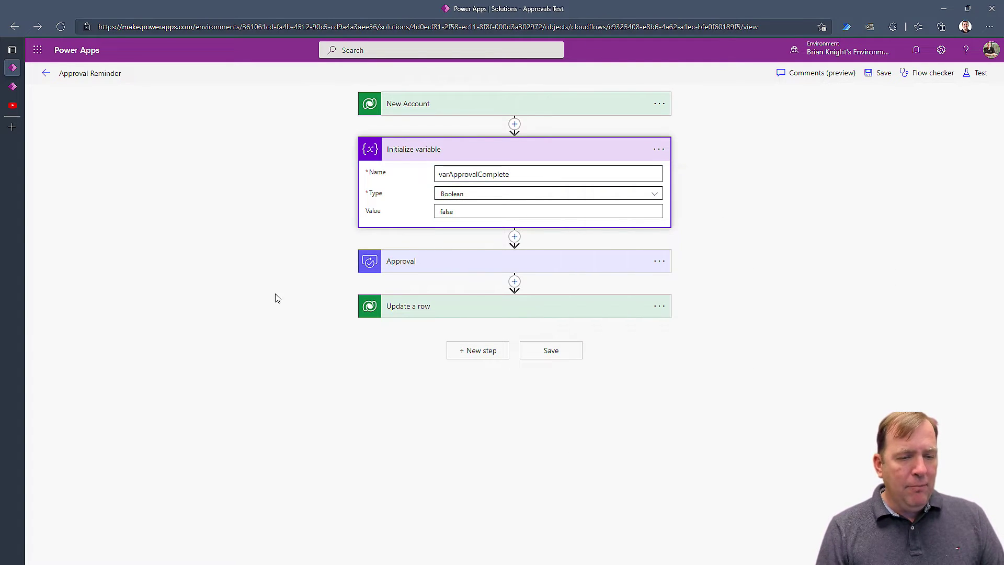
Add a Set variable step after Approval that sets varApprovalComplete to true.
{"action": "left_click", "coordinate": [515, 282]}
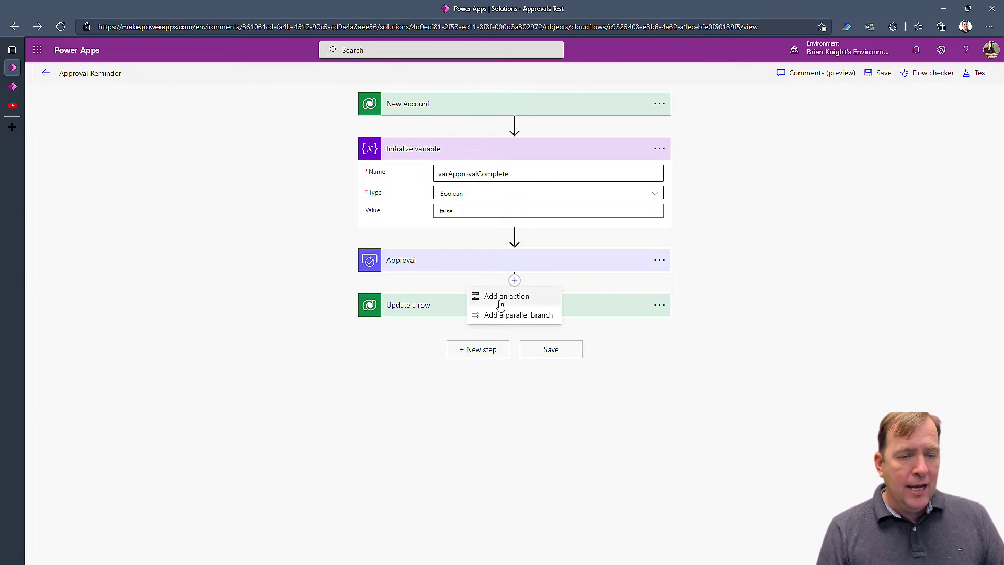
{"action": "left_click", "coordinate": [495, 293]}
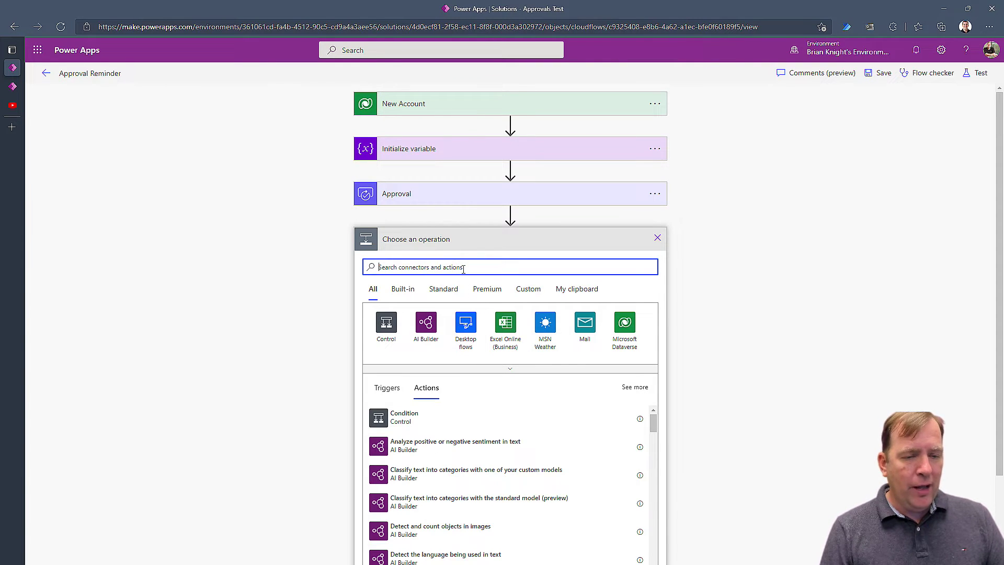
{"action": "type", "text": "var"}
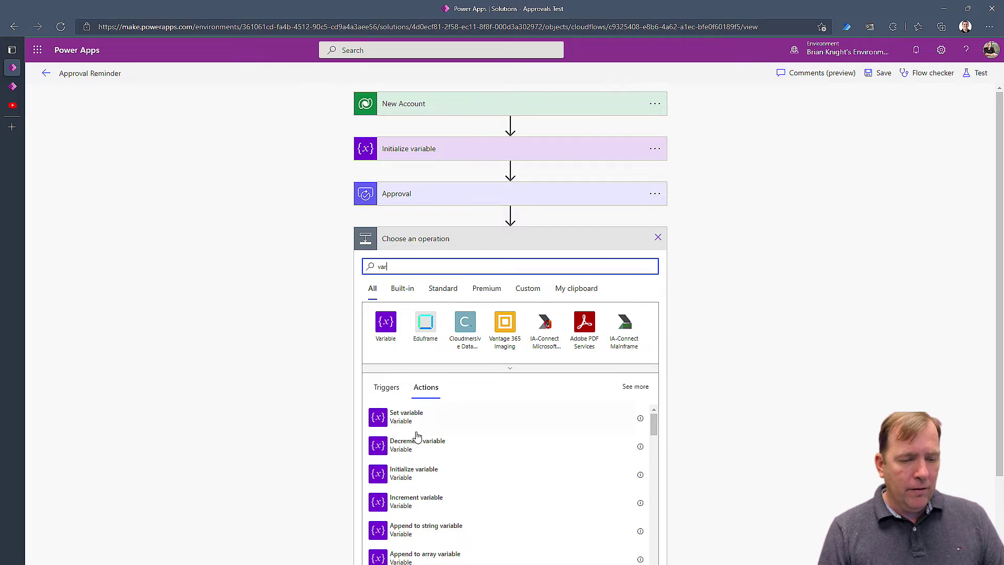
{"action": "scroll", "coordinate": [413, 440], "scroll_direction": "up", "scroll_amount": 1}
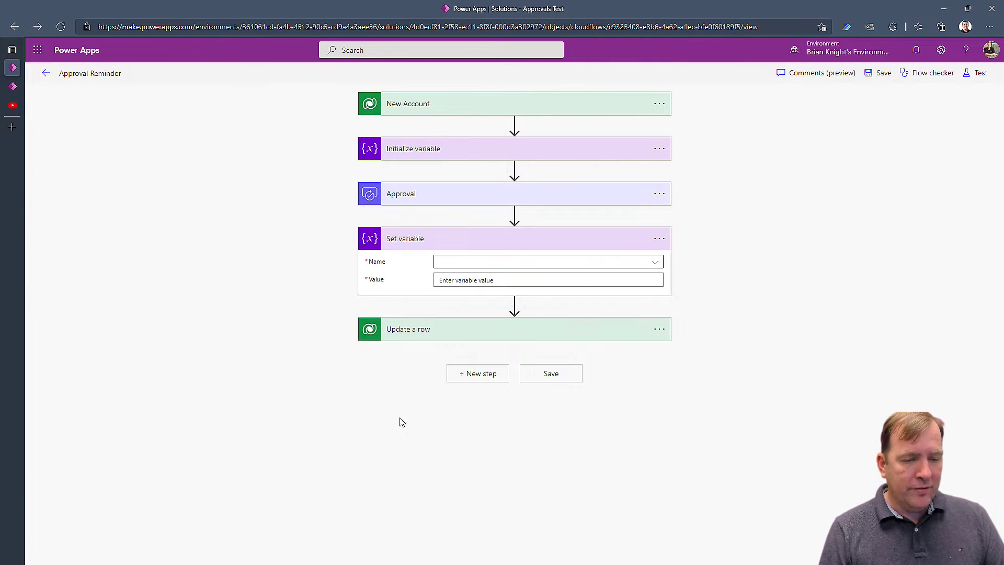
{"action": "left_click", "coordinate": [460, 262]}
{"action": "left_click", "coordinate": [450, 293]}
{"action": "left_click", "coordinate": [452, 283]}
{"action": "type", "text": "true"}
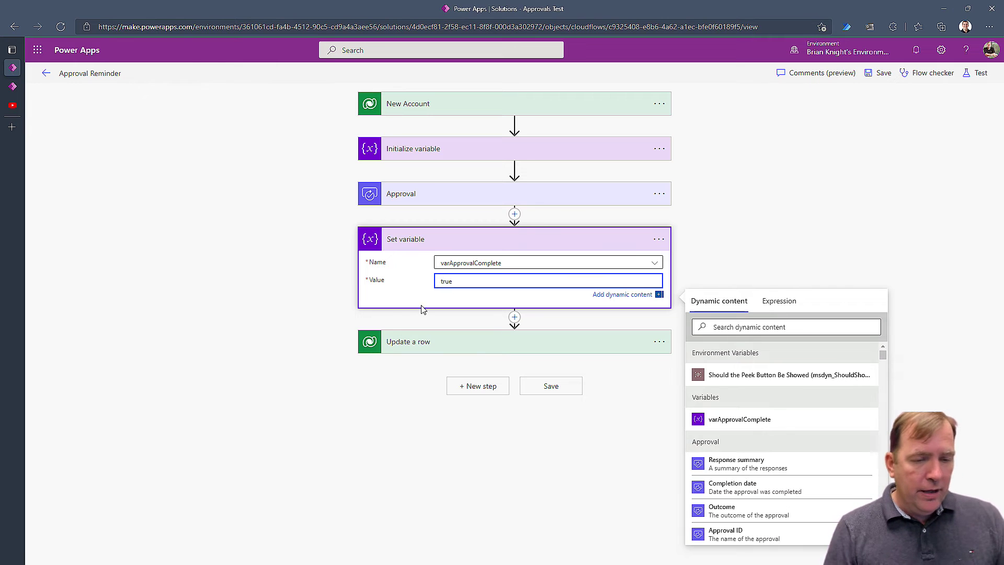
{"action": "left_click", "coordinate": [278, 284]}
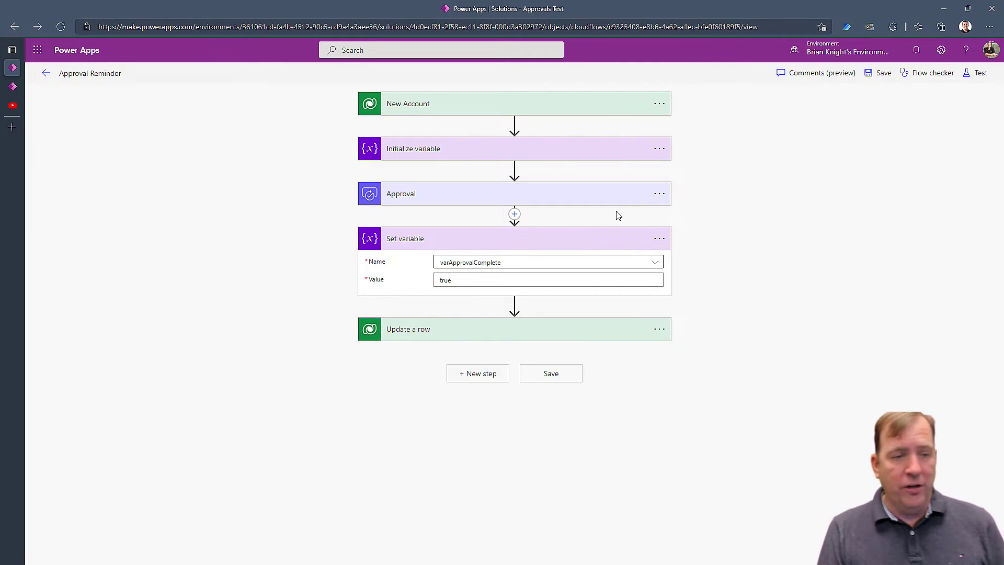
Add a parallel branch beside Approval containing a Do until loop.
{"action": "left_click", "coordinate": [514, 169]}
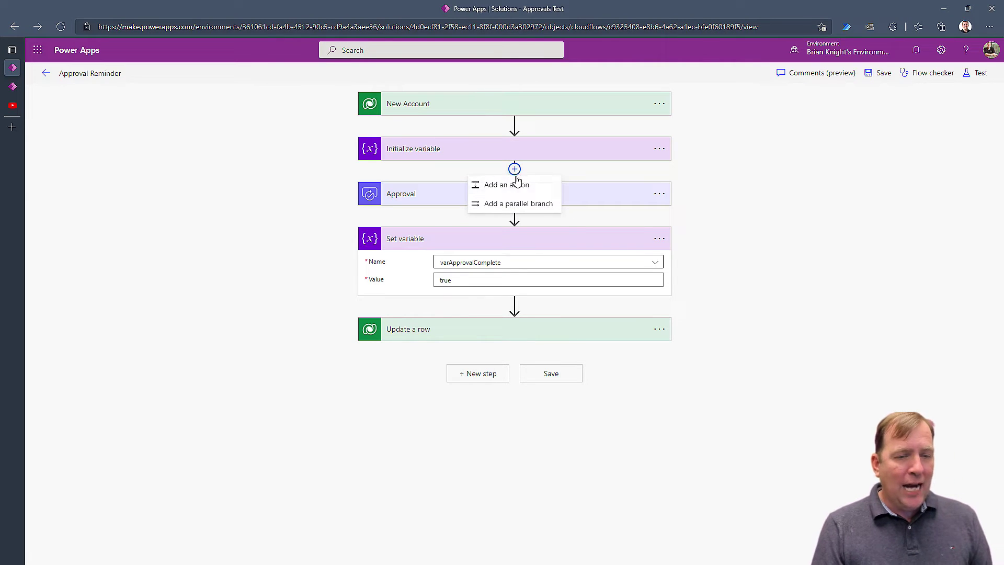
{"action": "left_click", "coordinate": [528, 205]}
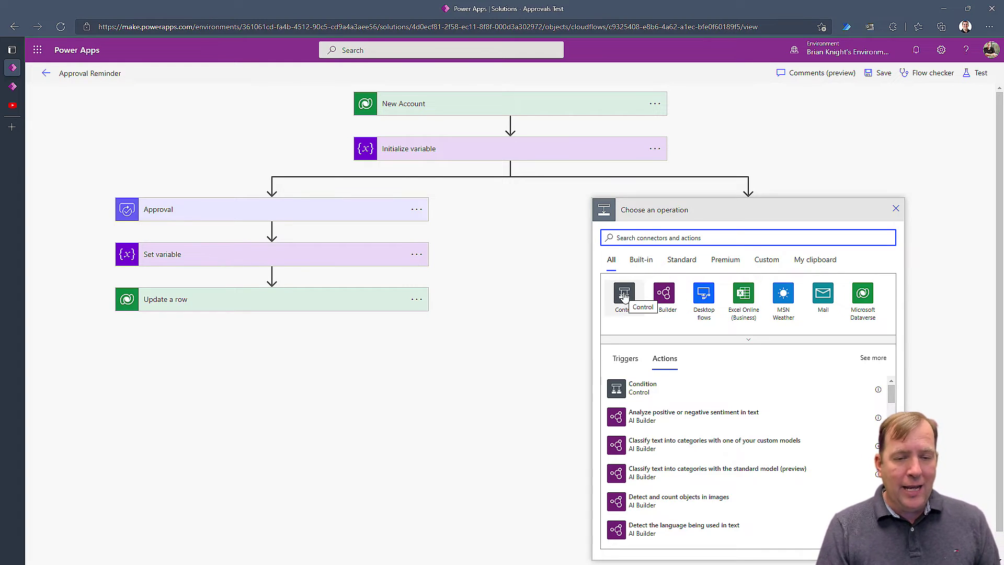
{"action": "left_click", "coordinate": [625, 296]}
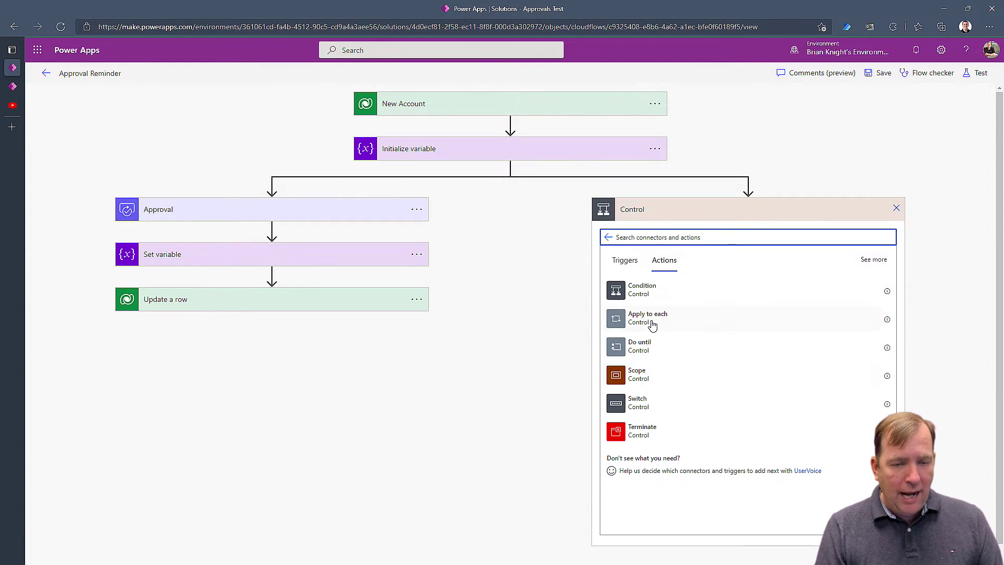
{"action": "left_click", "coordinate": [639, 348]}
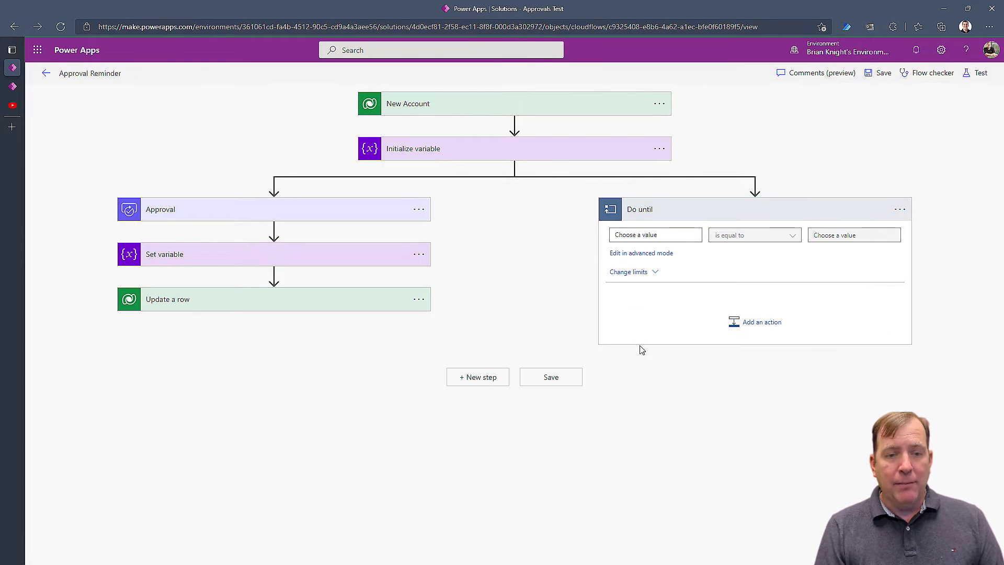
Make the loop run until varApprovalComplete is equal to true.
{"action": "left_click", "coordinate": [684, 233]}
{"action": "left_click", "coordinate": [769, 373]}
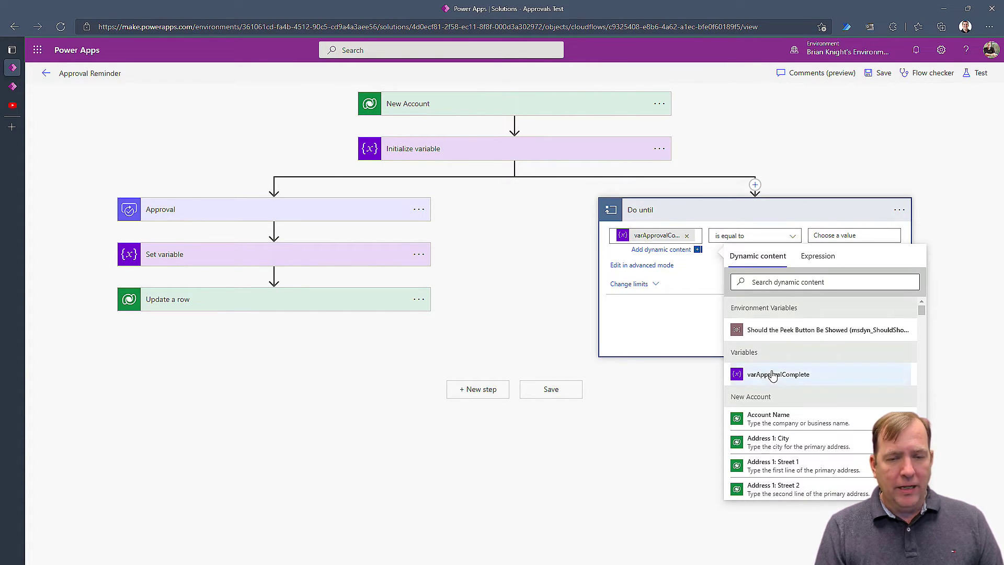
{"action": "left_click", "coordinate": [845, 238]}
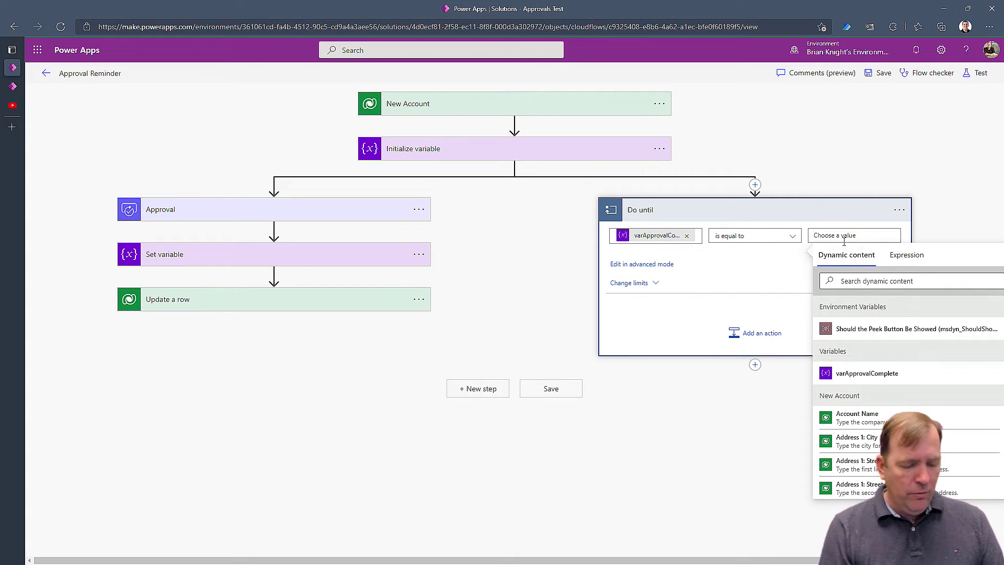
{"action": "type", "text": "true"}
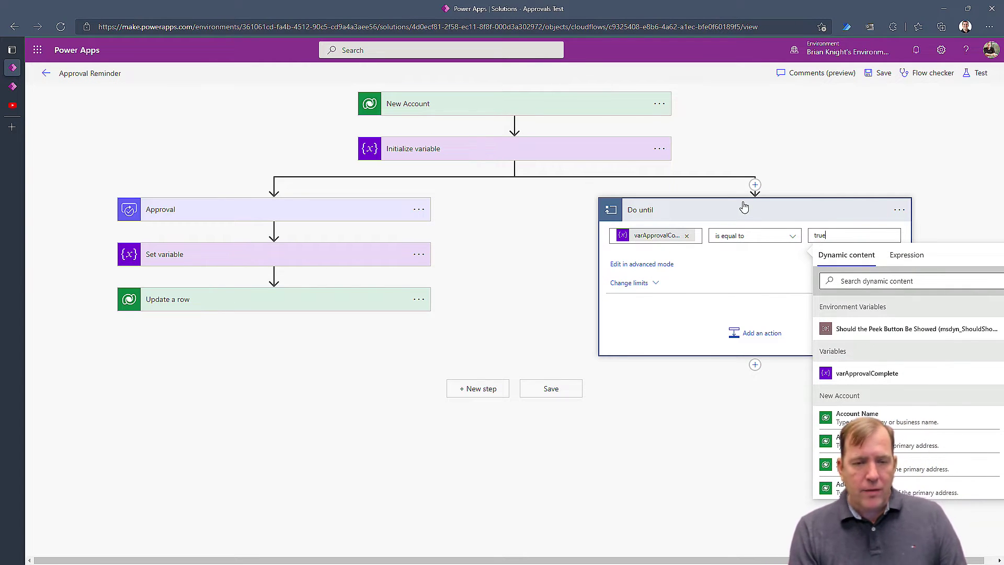
{"action": "left_click", "coordinate": [803, 165]}
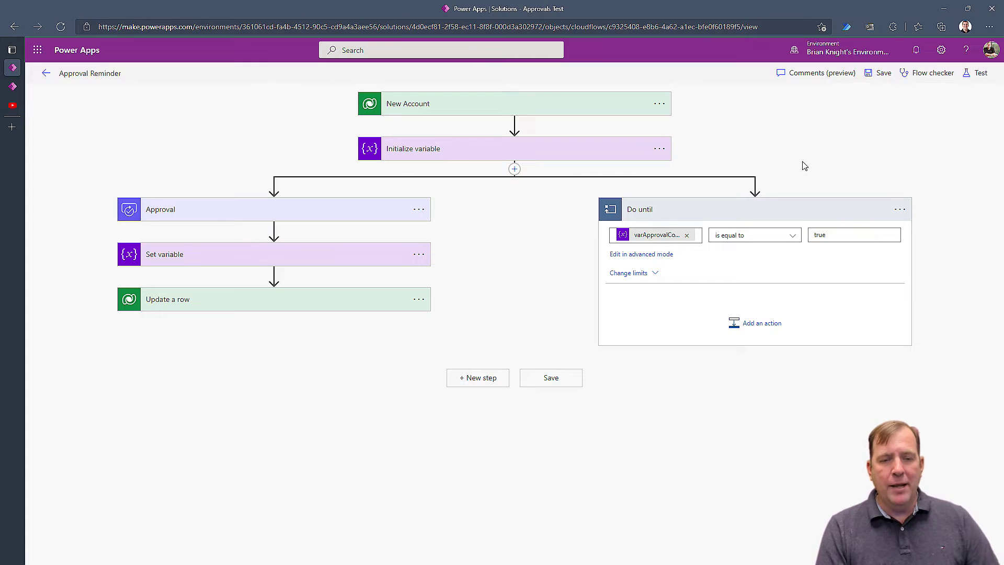
{"action": "left_click", "coordinate": [756, 324]}
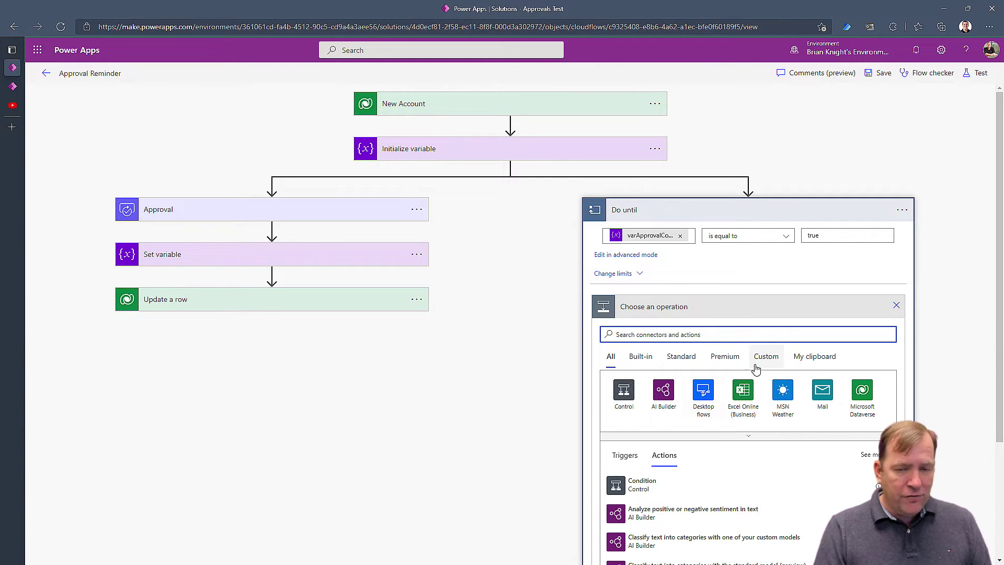
Add a Delay of 15 seconds inside the Do until loop.
{"action": "type", "text": "delay"}
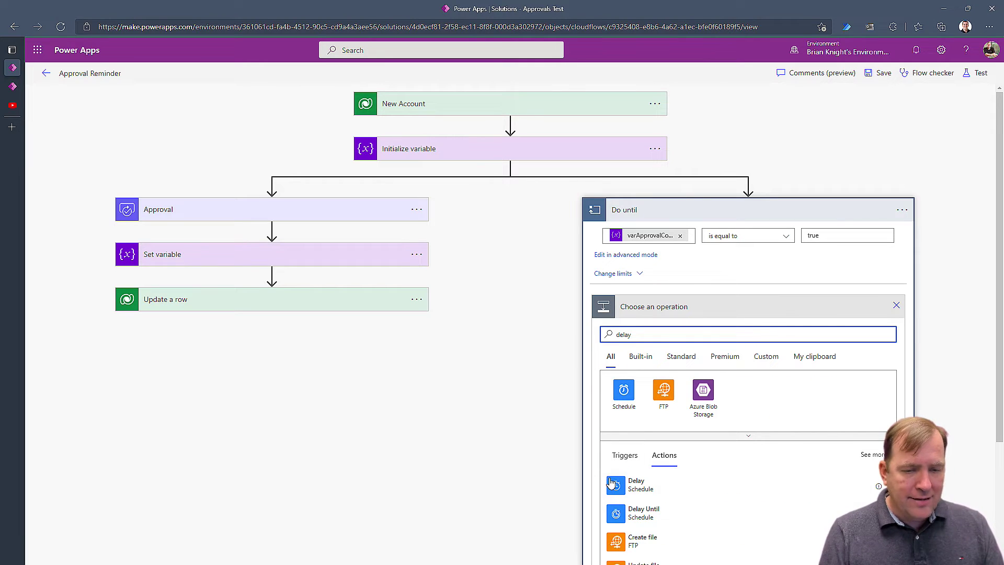
{"action": "left_click", "coordinate": [634, 483]}
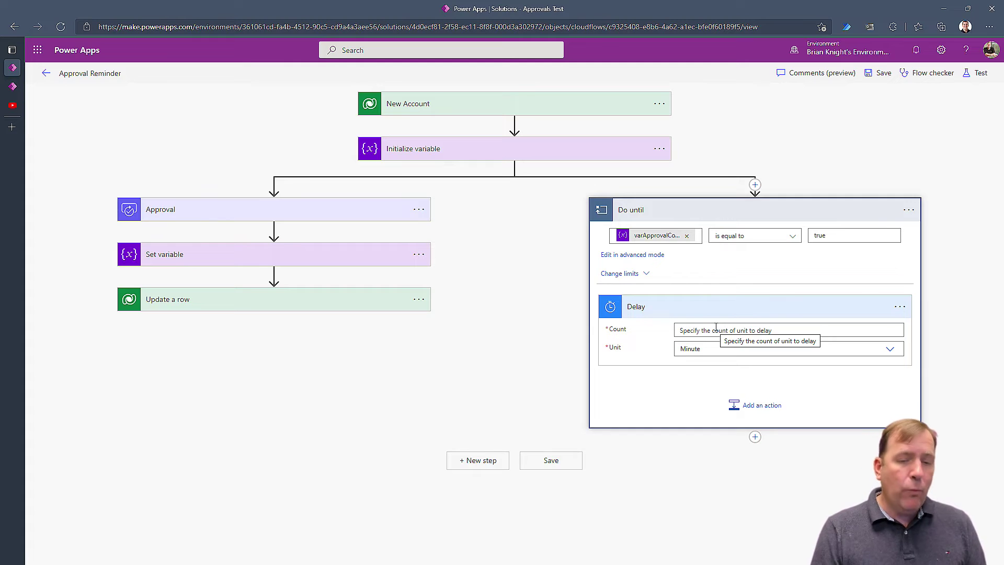
{"action": "left_click", "coordinate": [716, 330]}
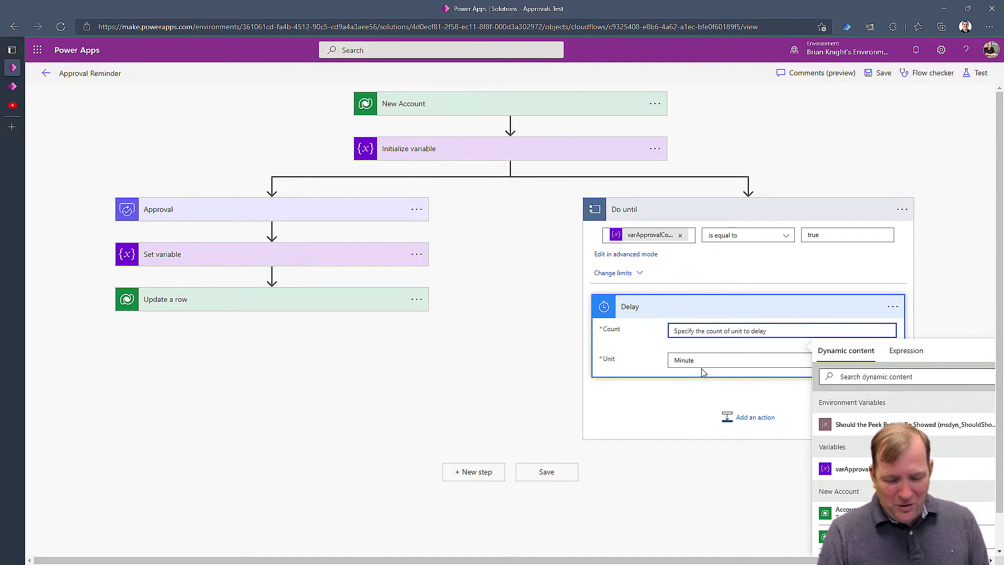
{"action": "type", "text": "15"}
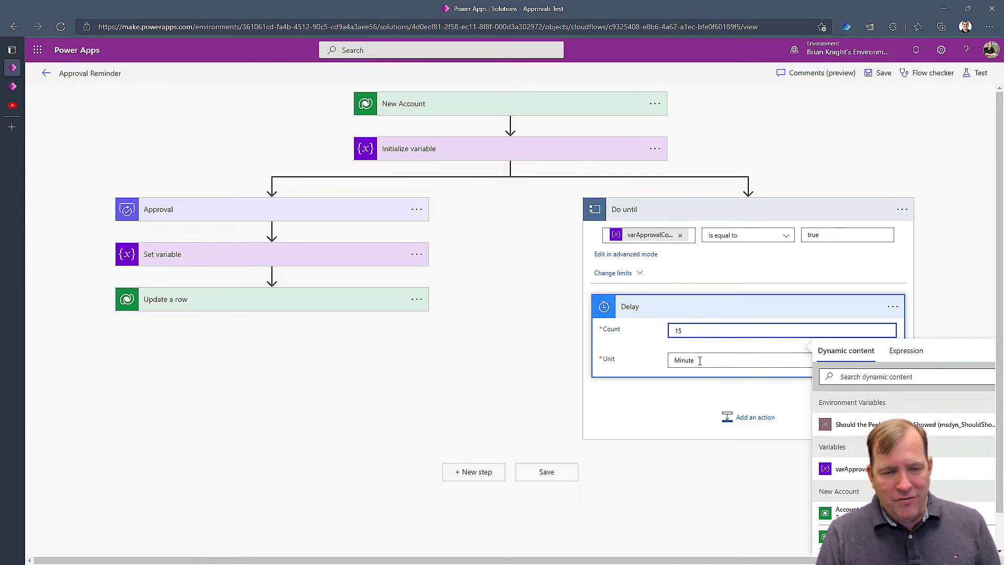
{"action": "left_click", "coordinate": [700, 361]}
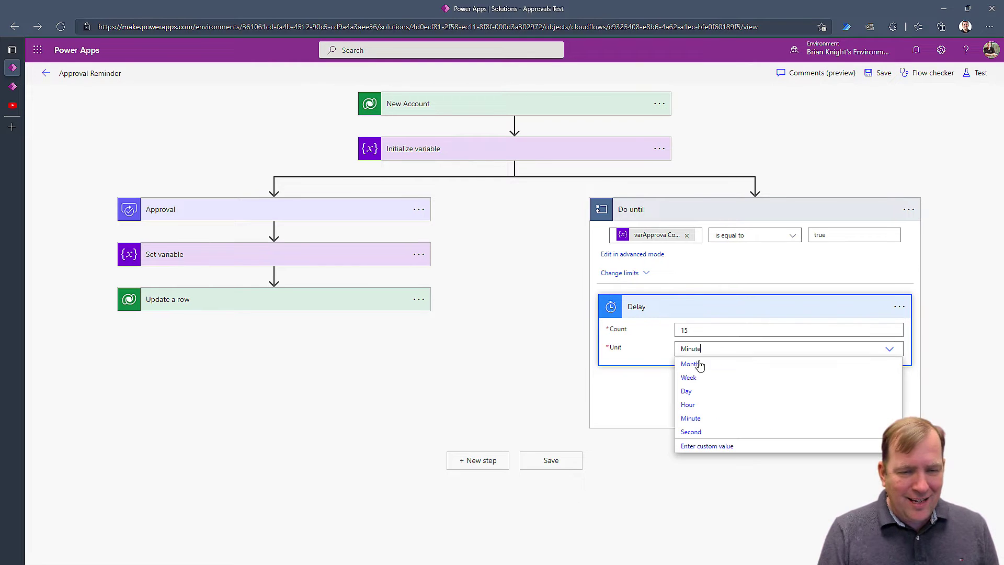
{"action": "left_click", "coordinate": [704, 433]}
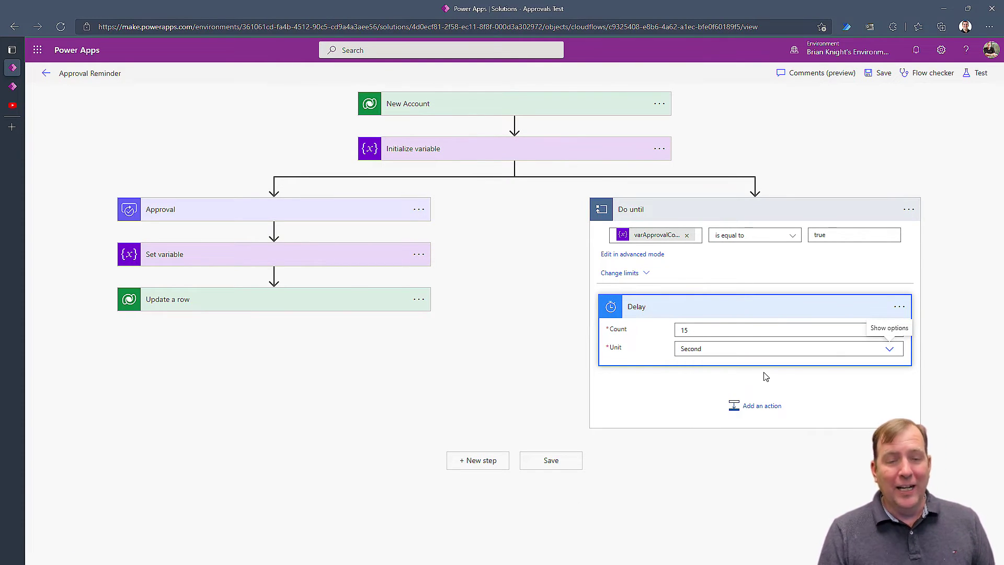
{"action": "left_click", "coordinate": [762, 406]}
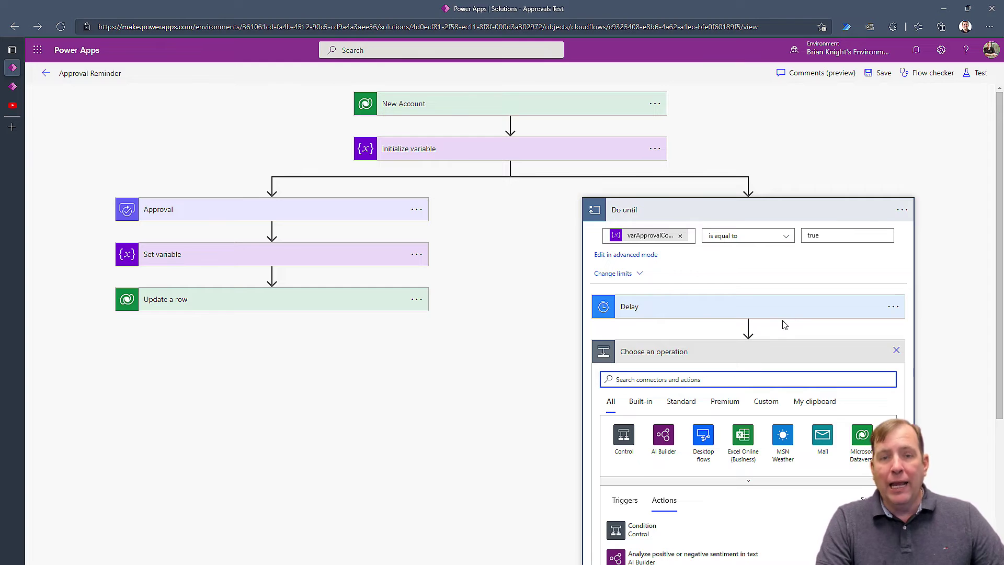
Add a Condition after the Delay checking varApprovalComplete is equal to false.
{"action": "left_click", "coordinate": [625, 436]}
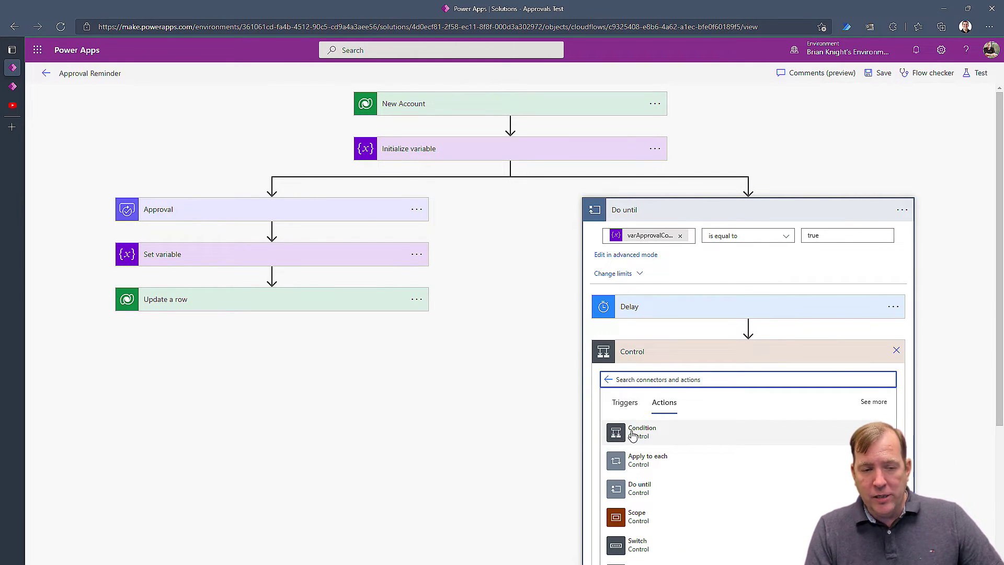
{"action": "left_click", "coordinate": [633, 435]}
{"action": "left_click", "coordinate": [595, 389]}
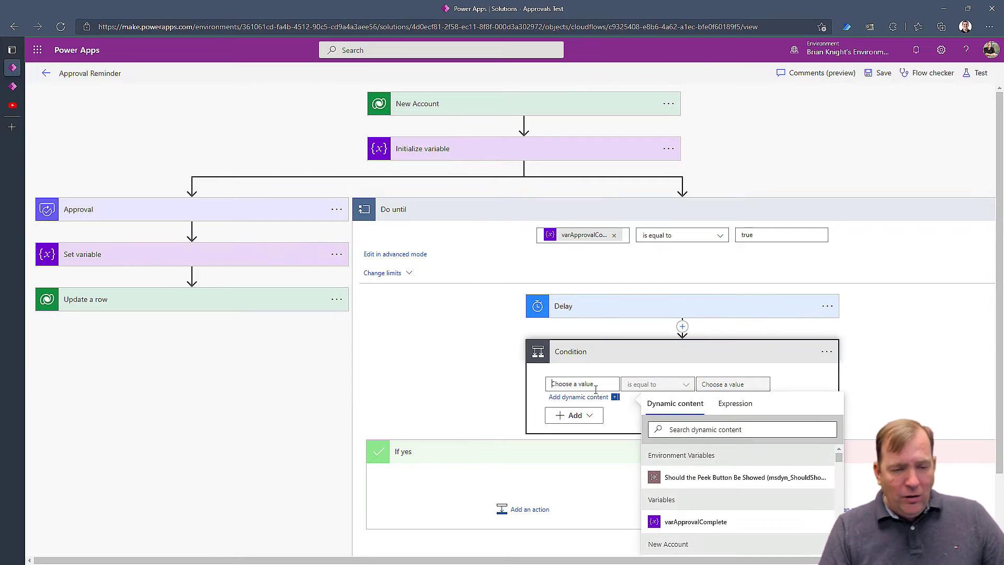
{"action": "left_click", "coordinate": [685, 521]}
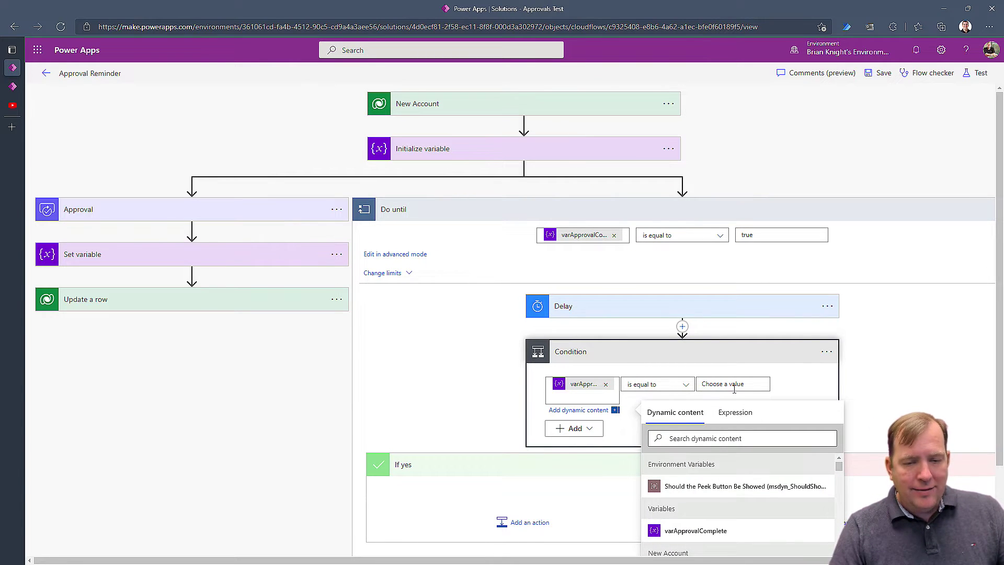
{"action": "left_click", "coordinate": [738, 385]}
{"action": "type", "text": "false"}
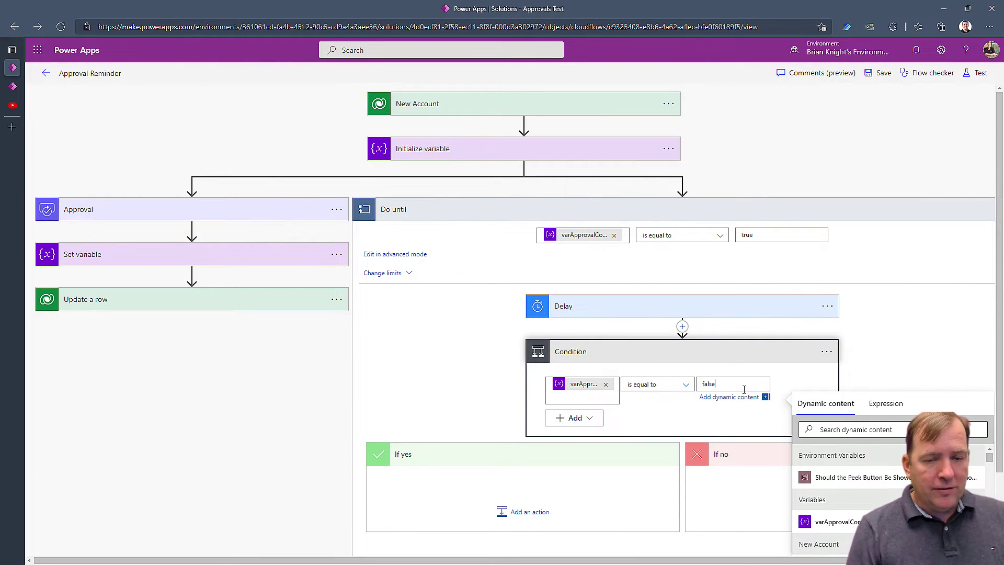
{"action": "left_click", "coordinate": [473, 379]}
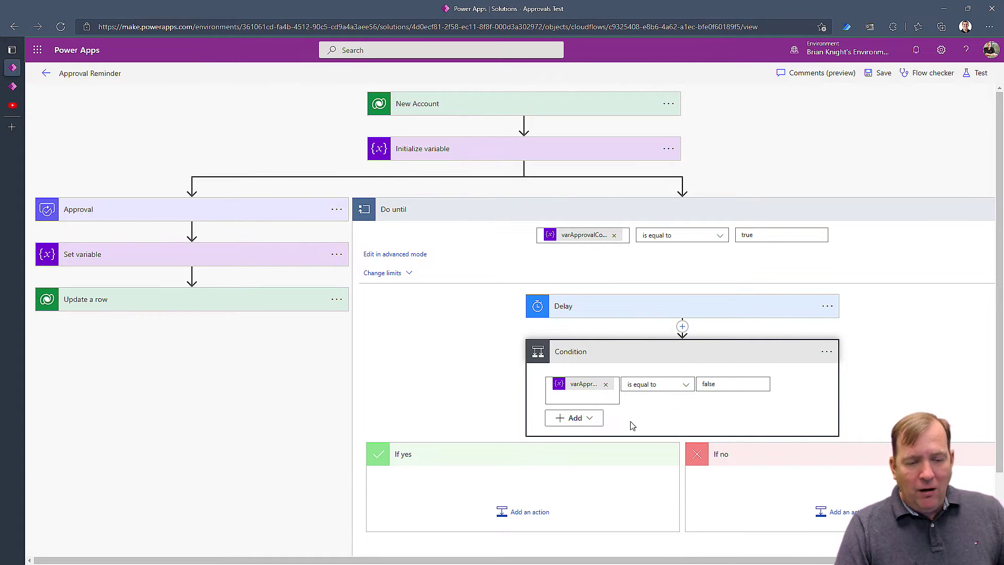
Start an If yes action from the Mail connector.
{"action": "left_click", "coordinate": [508, 512]}
{"action": "scroll", "coordinate": [498, 497], "scroll_direction": "down", "scroll_amount": 5}
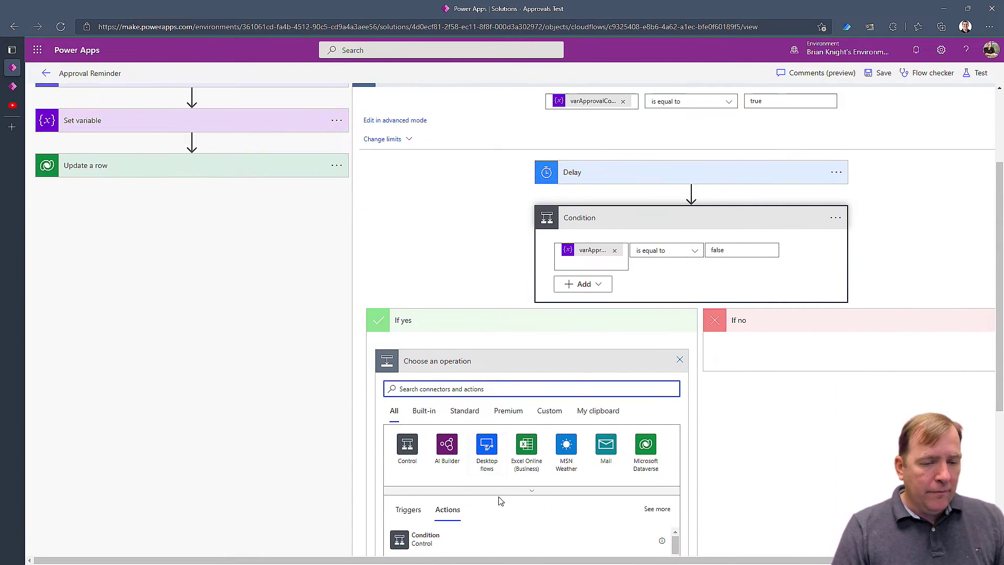
{"action": "left_click", "coordinate": [606, 296]}
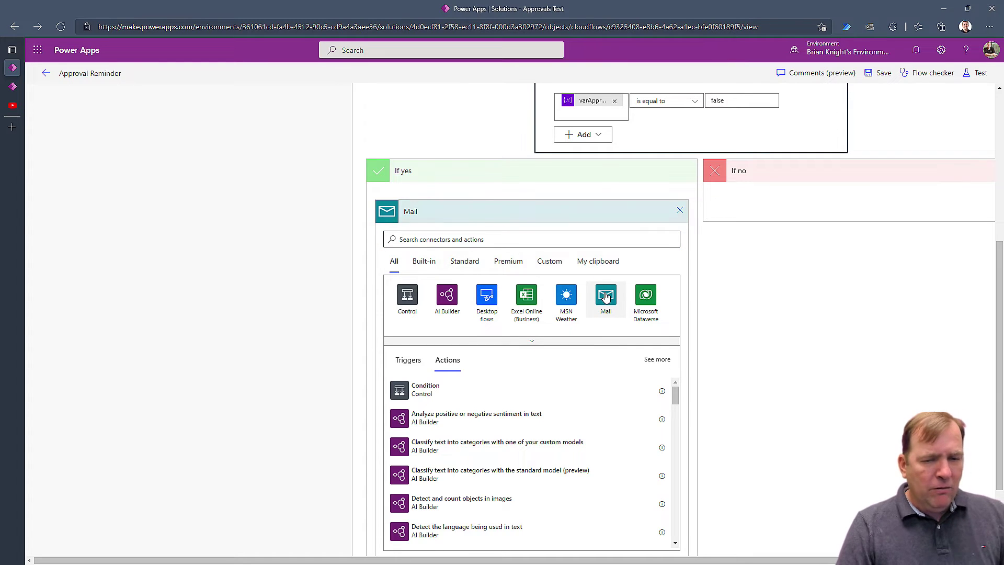
Add Send an email notification under If yes, addressed to the approver's user account.
{"action": "left_click", "coordinate": [429, 291]}
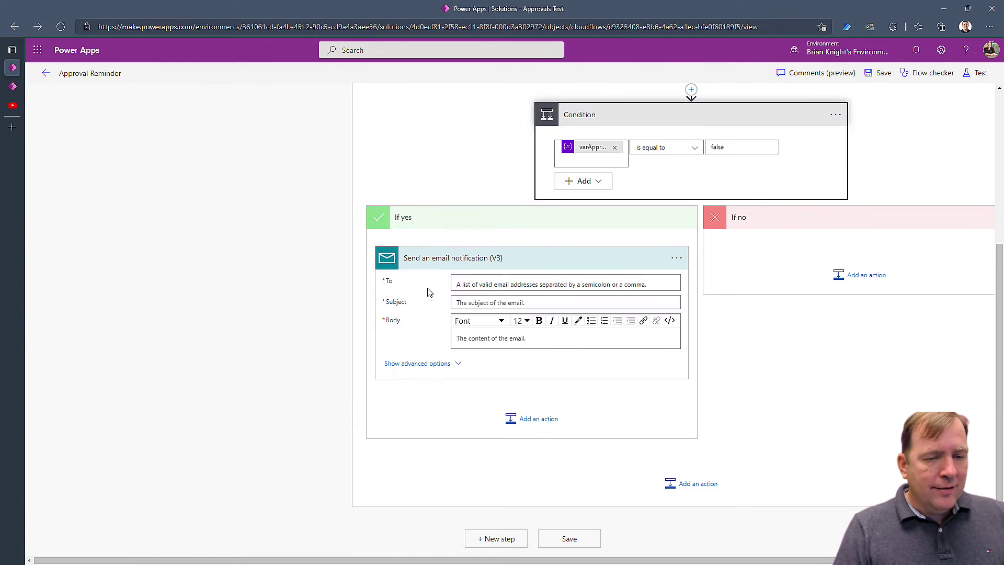
{"action": "left_click", "coordinate": [498, 287]}
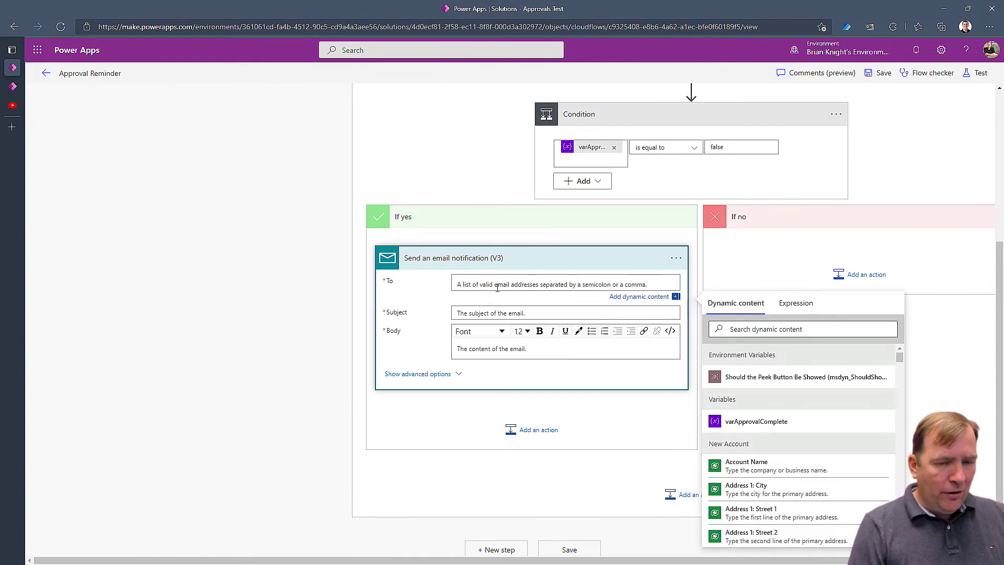
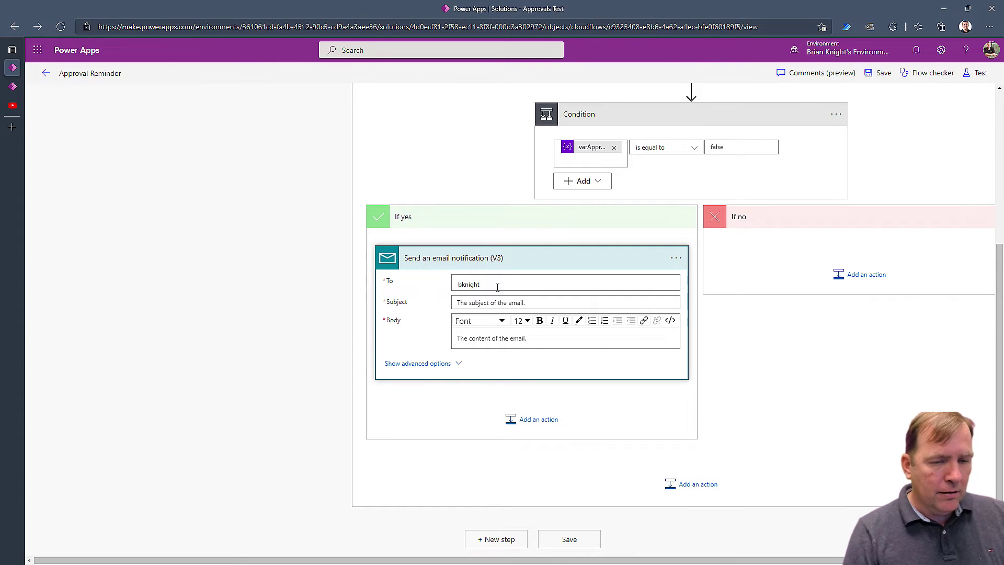
{"action": "left_click", "coordinate": [515, 312]}
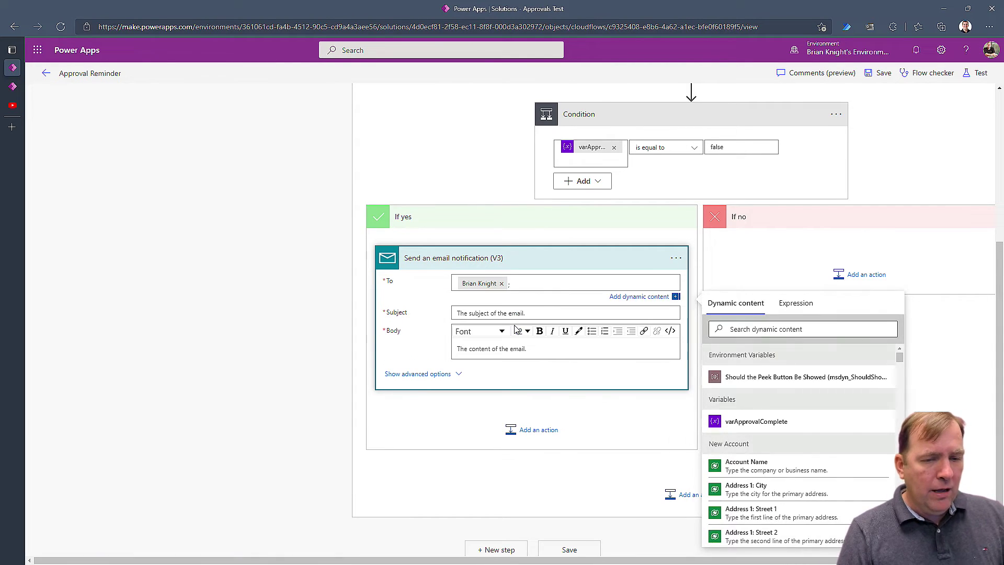
Set the subject to '💡 Reminder to approve' plus Account Name and body 'Body of email here.'.
{"action": "left_click", "coordinate": [504, 312]}
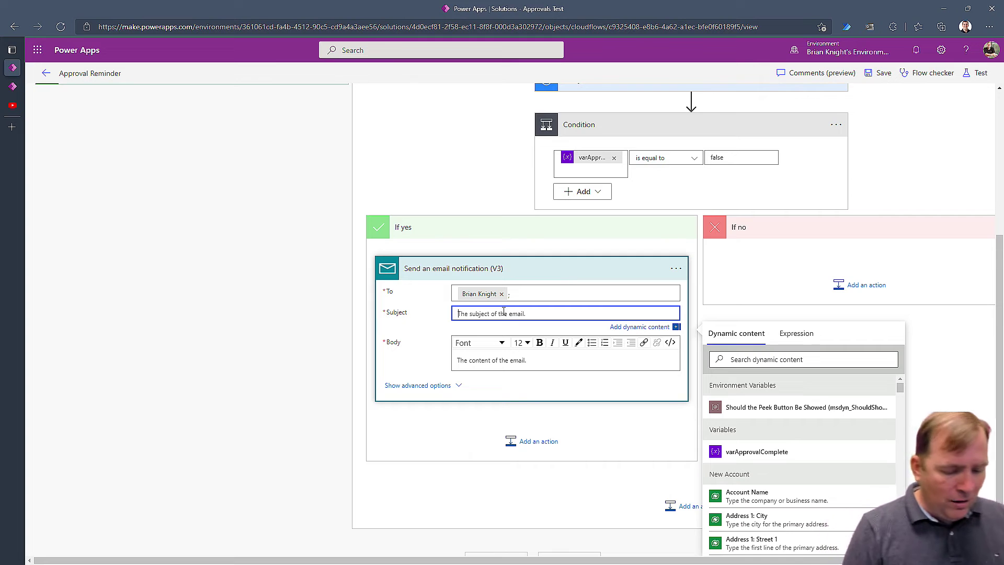
{"action": "key", "text": "super+period"}
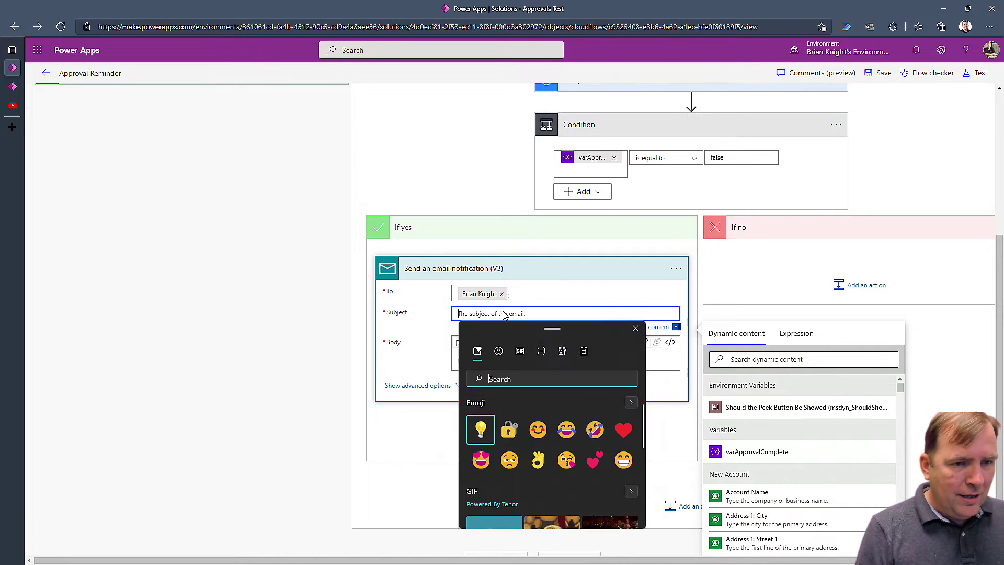
{"action": "left_click", "coordinate": [481, 430]}
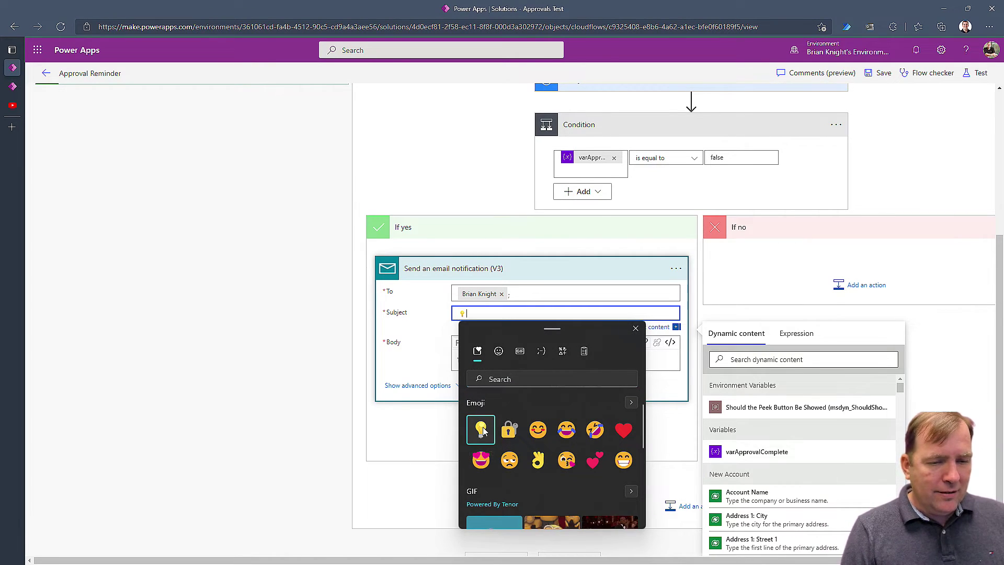
{"action": "left_click", "coordinate": [490, 312]}
{"action": "type", "text": "Reminder to approve"}
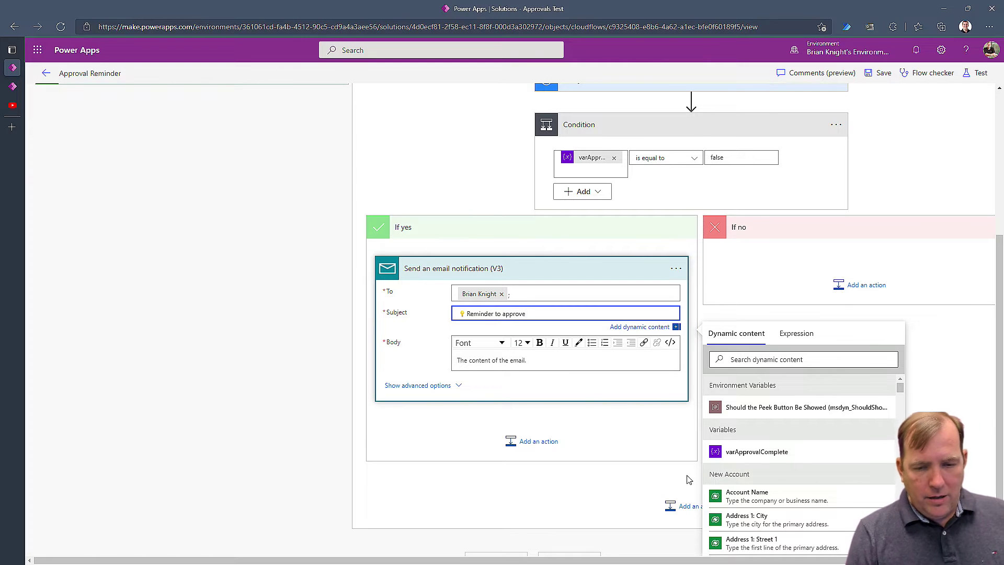
{"action": "left_click", "coordinate": [747, 493]}
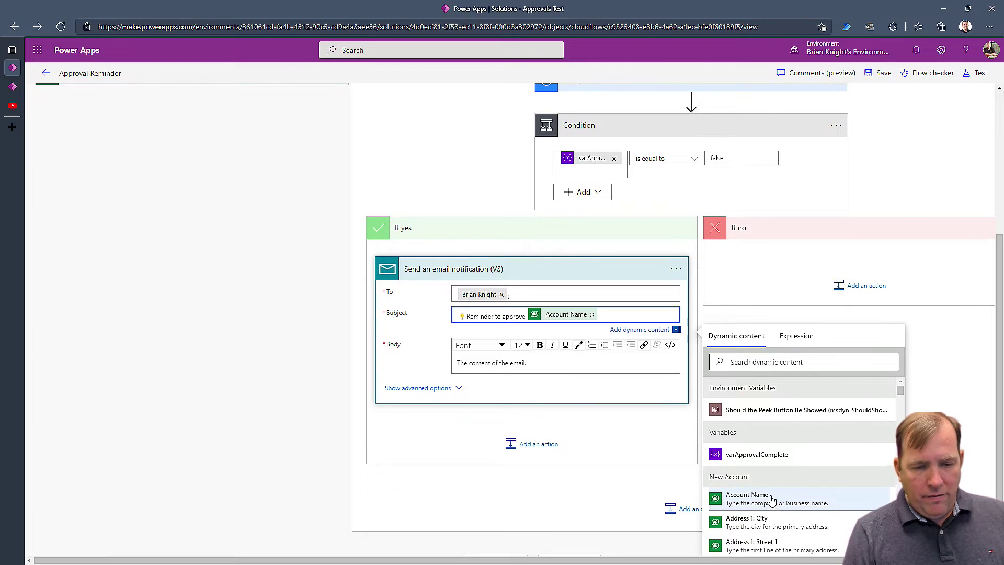
{"action": "left_click", "coordinate": [518, 358]}
{"action": "type", "text": "Body of email here."}
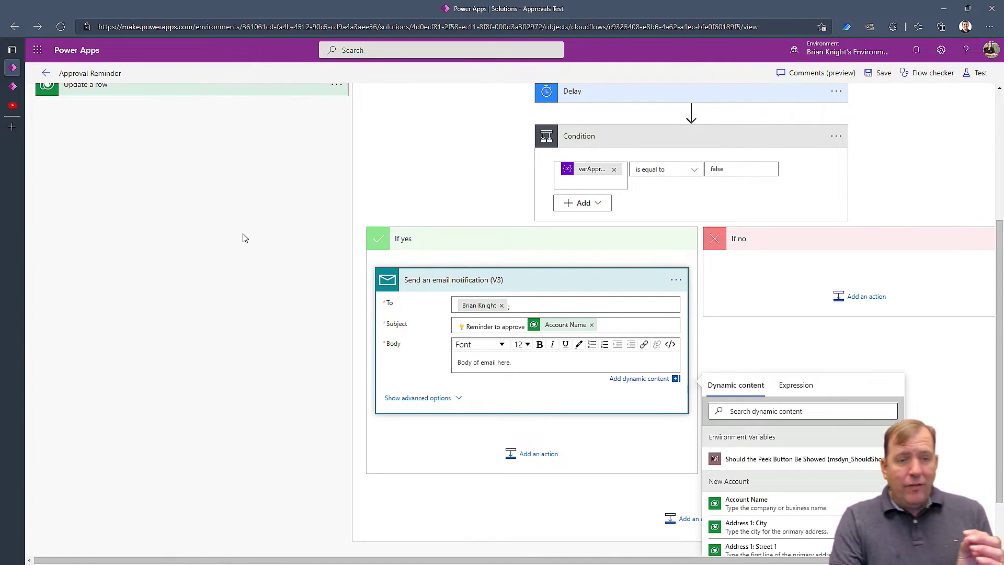
{"action": "scroll", "coordinate": [246, 239], "scroll_direction": "up", "scroll_amount": 3}
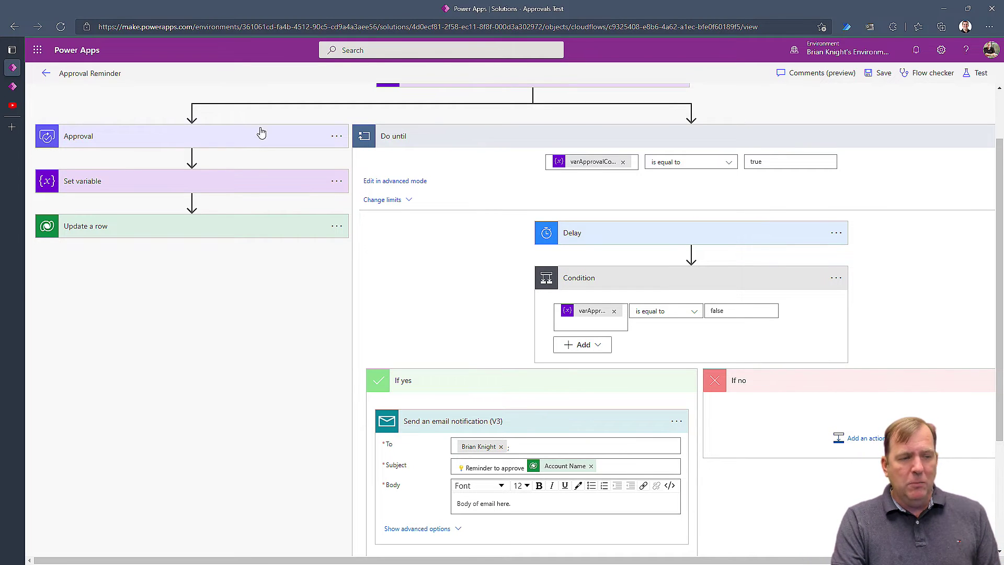
Save the Approval Reminder flow and switch to the My Active Accounts list.
{"action": "scroll", "coordinate": [228, 146], "scroll_direction": "up", "scroll_amount": 1}
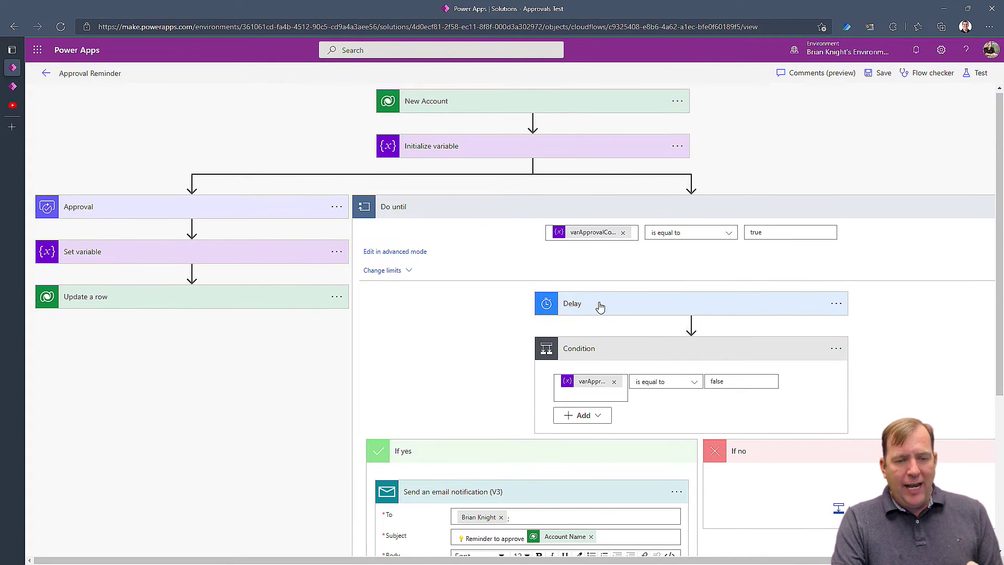
{"action": "left_click", "coordinate": [891, 76]}
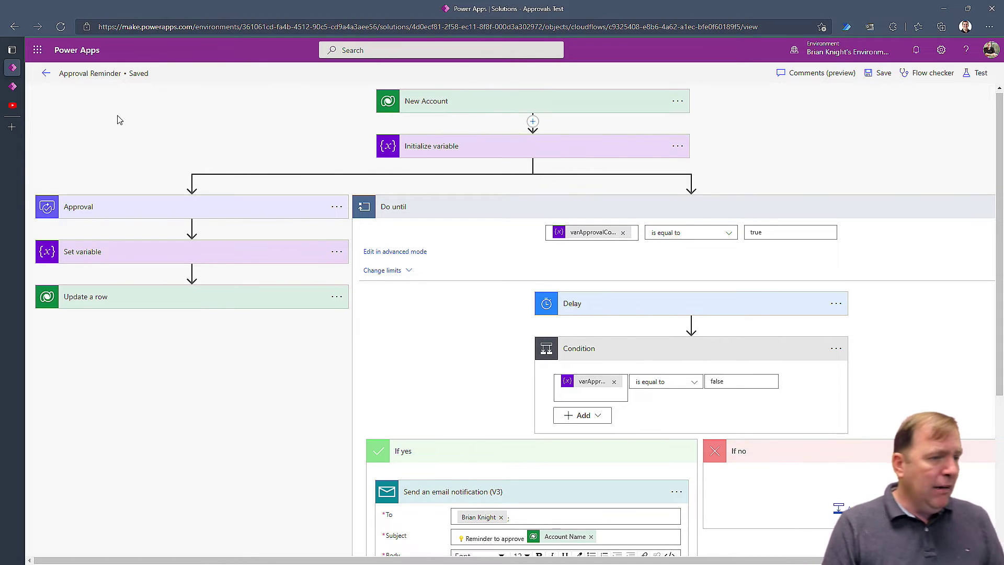
{"action": "left_click", "coordinate": [13, 86]}
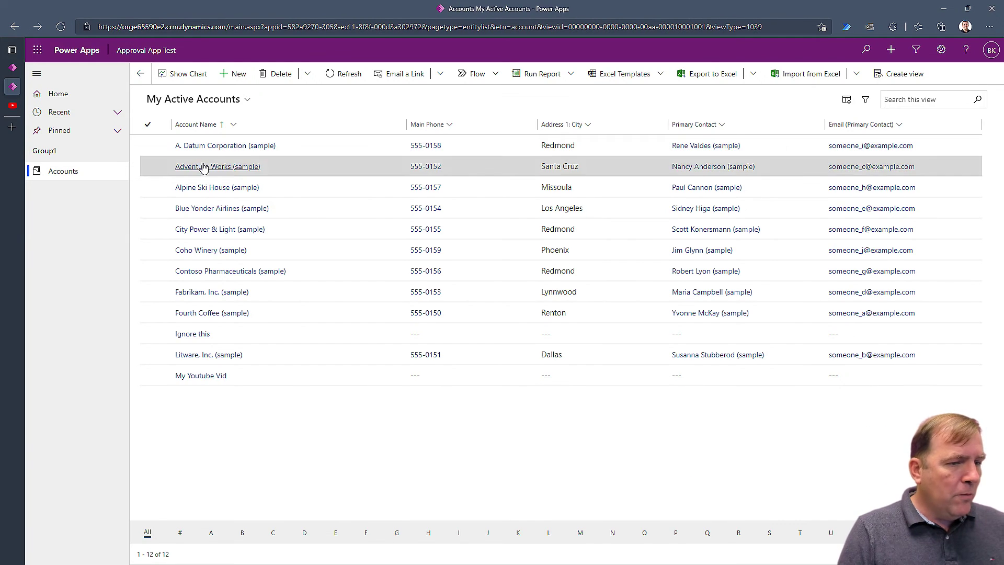
Enter a new test account name, save and close it, and return to the flow.
{"action": "left_click", "coordinate": [272, 180]}
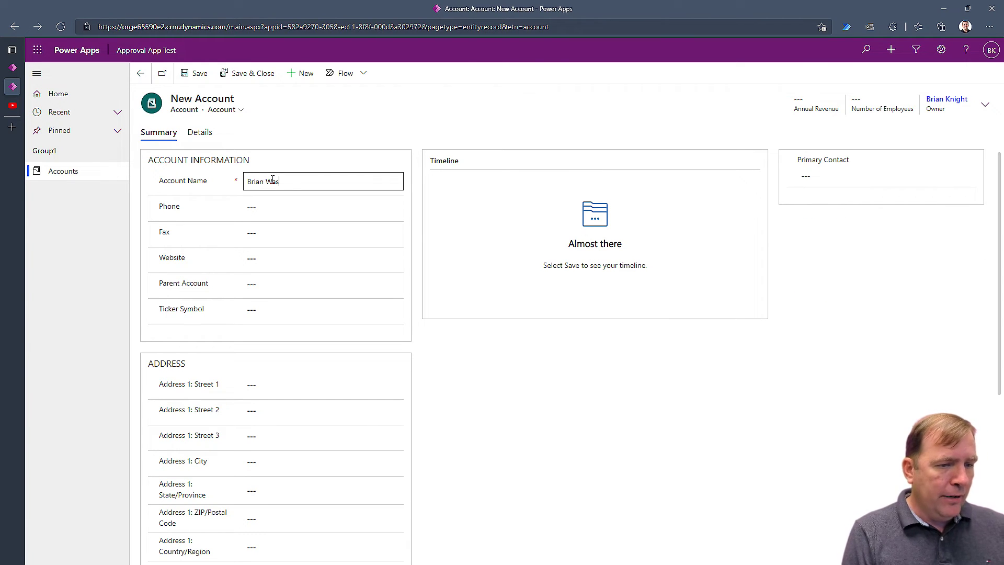
{"action": "left_click", "coordinate": [239, 77]}
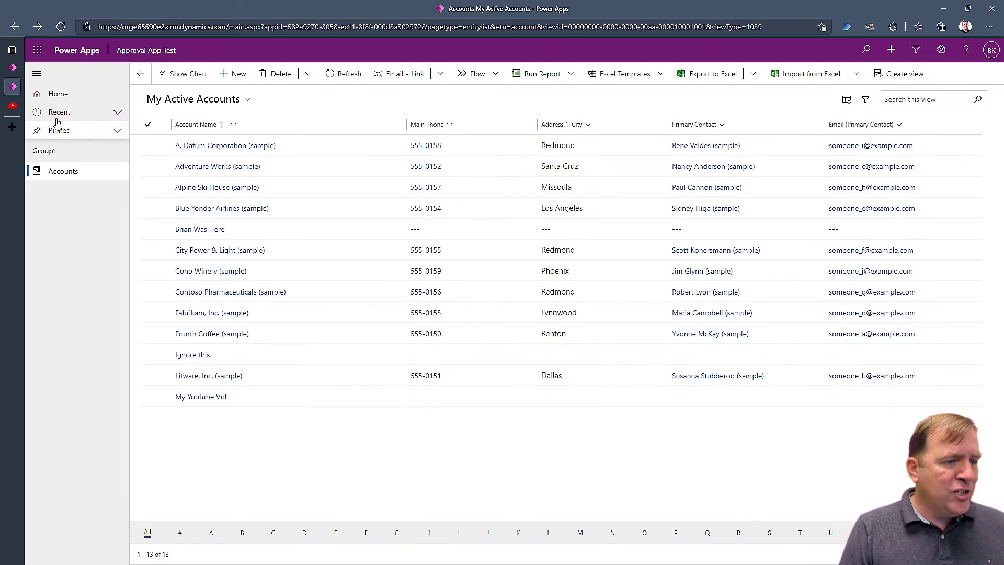
{"action": "left_click", "coordinate": [11, 70]}
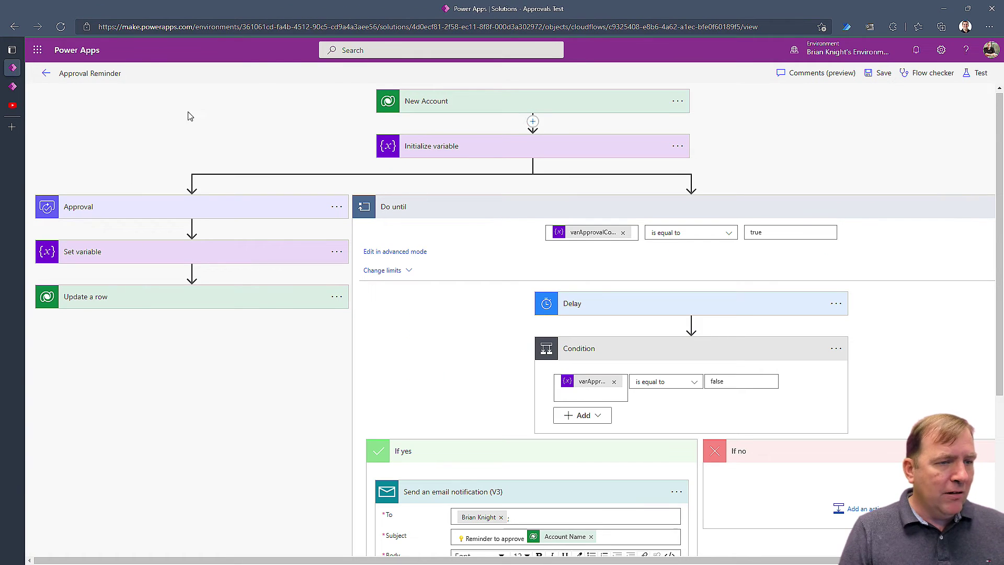
Open the Approval Reminder flow's running run, then bring up Teams and move its window aside.
{"action": "left_click", "coordinate": [46, 73]}
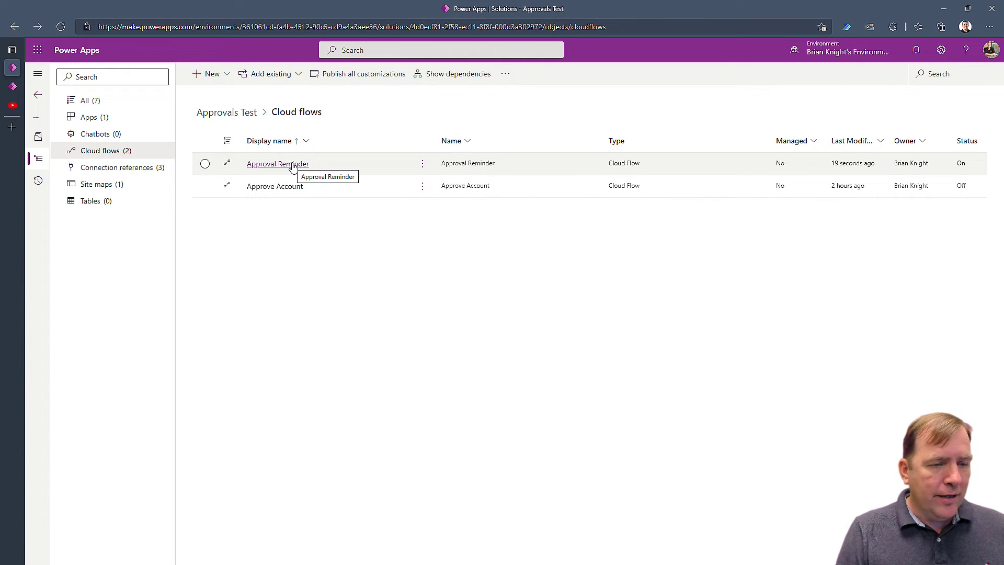
{"action": "left_click", "coordinate": [293, 164]}
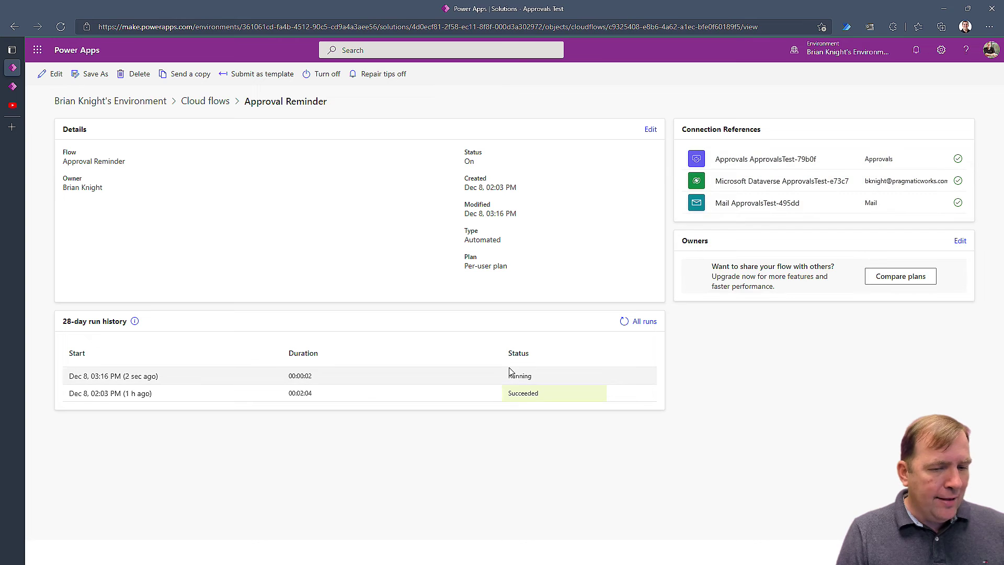
{"action": "left_click", "coordinate": [95, 376]}
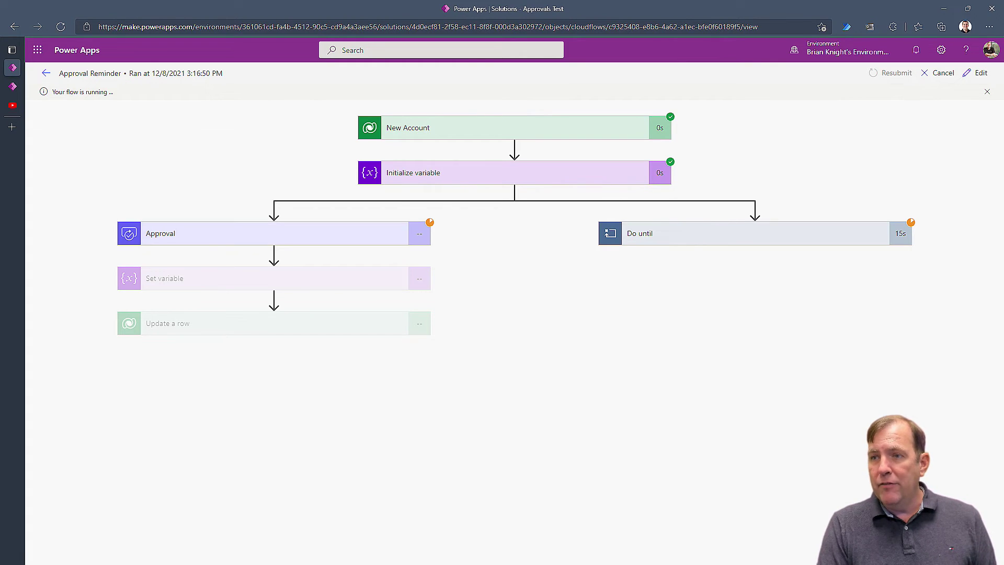
{"action": "key", "text": "alt+Tab"}
{"action": "left_click_drag", "start_coordinate": [699, 228], "coordinate": [606, 174]}
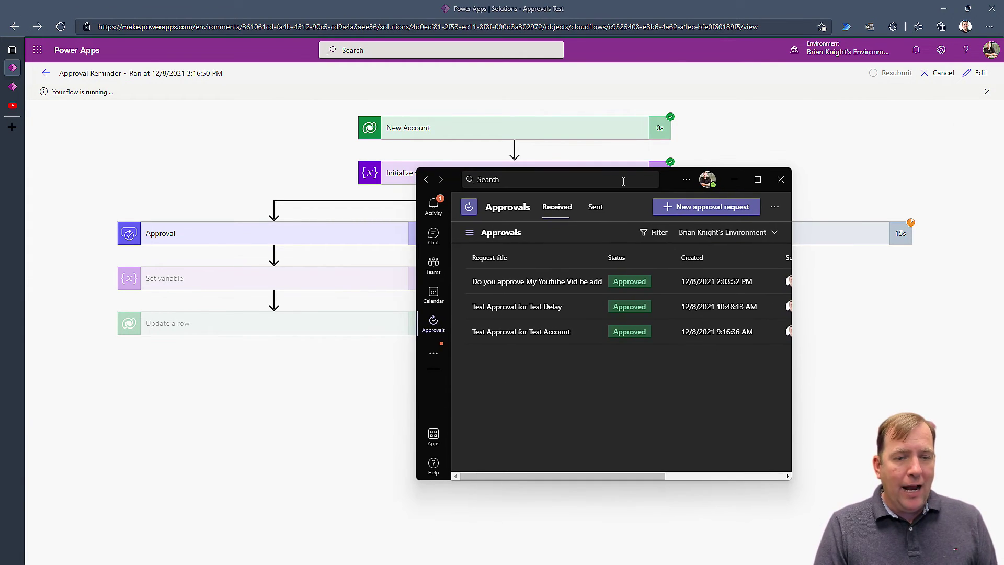
Filter Teams Approvals to the flow's environment and confirm the new account request shows Requested.
{"action": "double_click", "coordinate": [671, 178]}
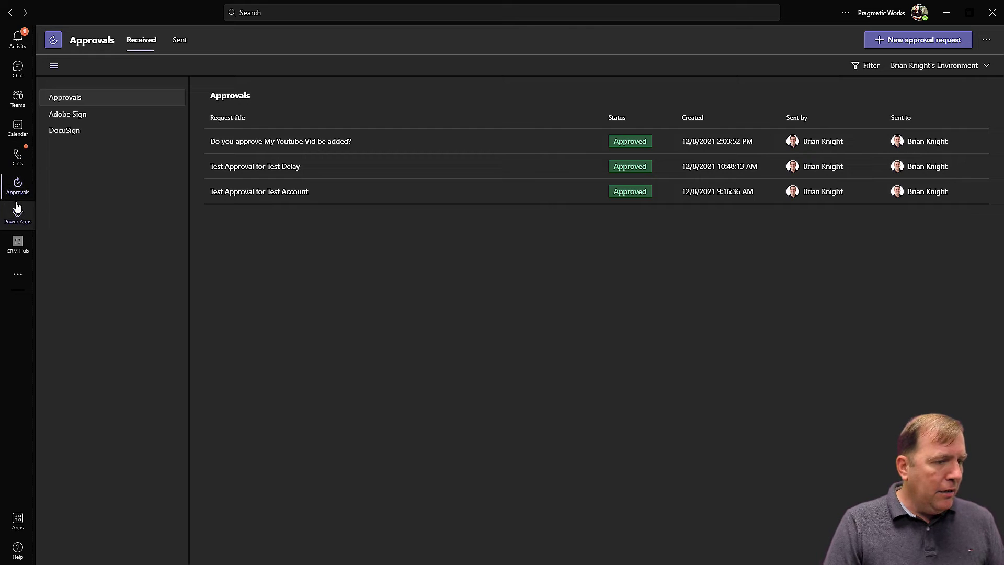
{"action": "left_click", "coordinate": [17, 189]}
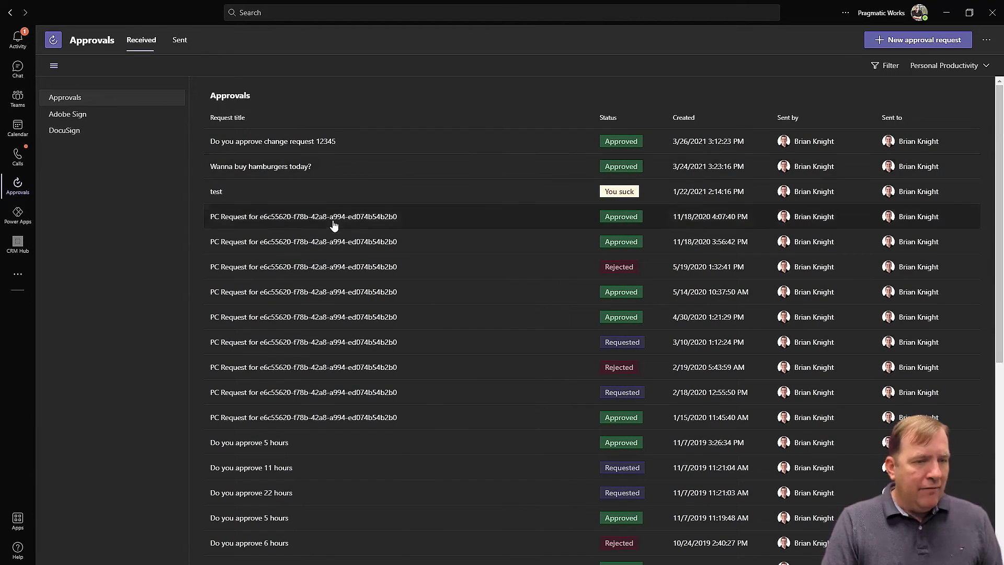
{"action": "left_click", "coordinate": [884, 66]}
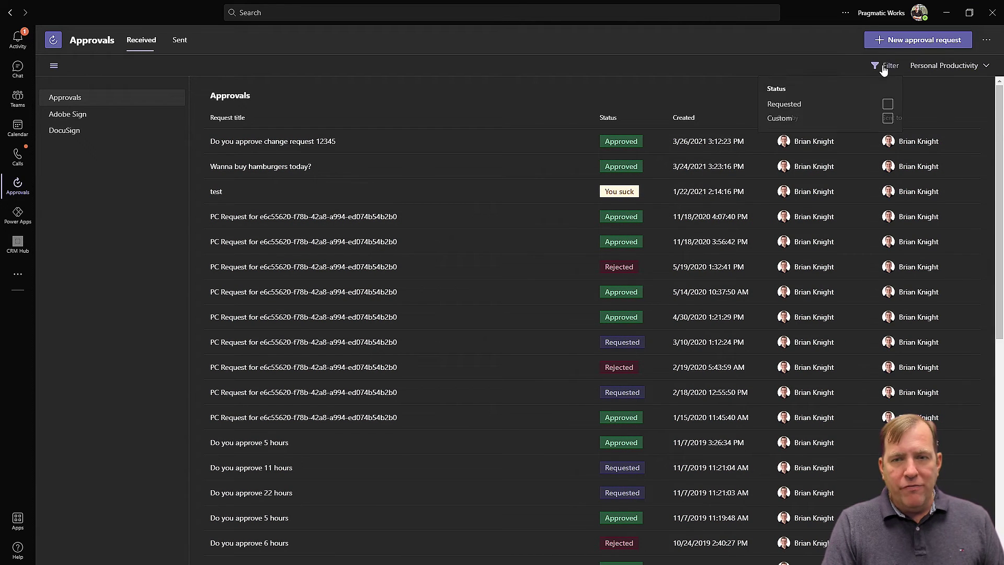
{"action": "left_click", "coordinate": [949, 66]}
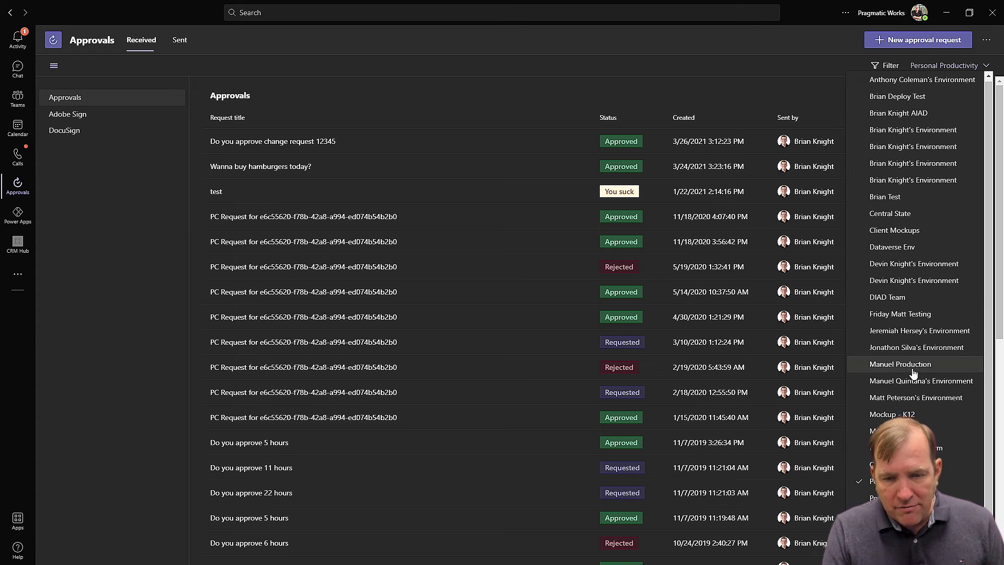
{"action": "scroll", "coordinate": [919, 388], "scroll_direction": "down", "scroll_amount": 1}
{"action": "scroll", "coordinate": [926, 262], "scroll_direction": "up", "scroll_amount": 1}
{"action": "left_click", "coordinate": [938, 180]}
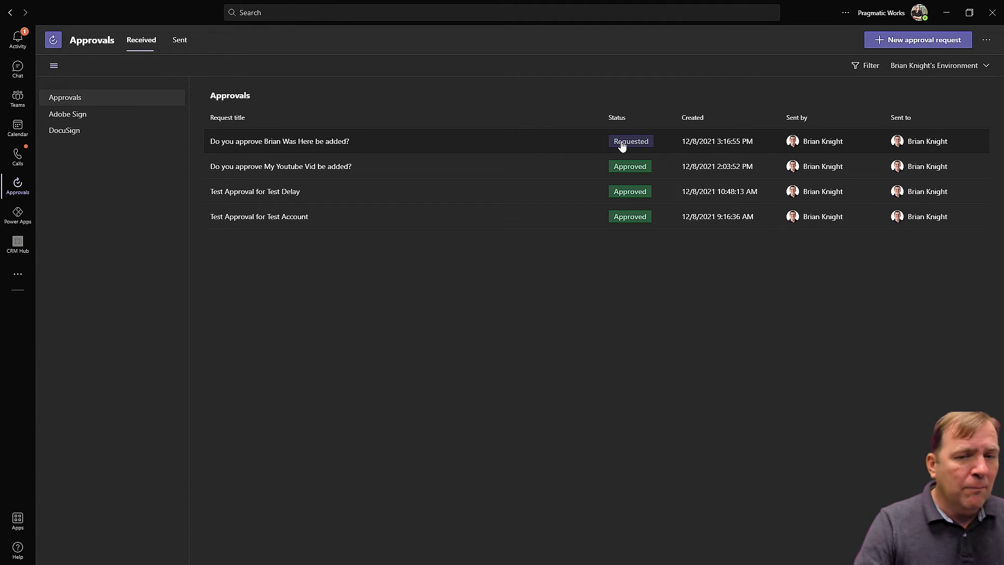
{"action": "left_click", "coordinate": [342, 138]}
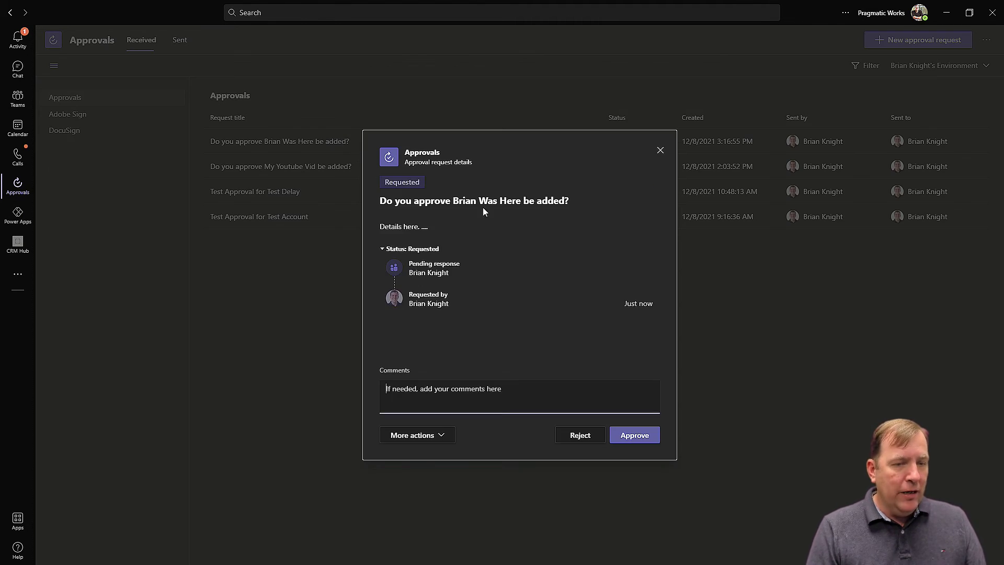
{"action": "left_click", "coordinate": [661, 150]}
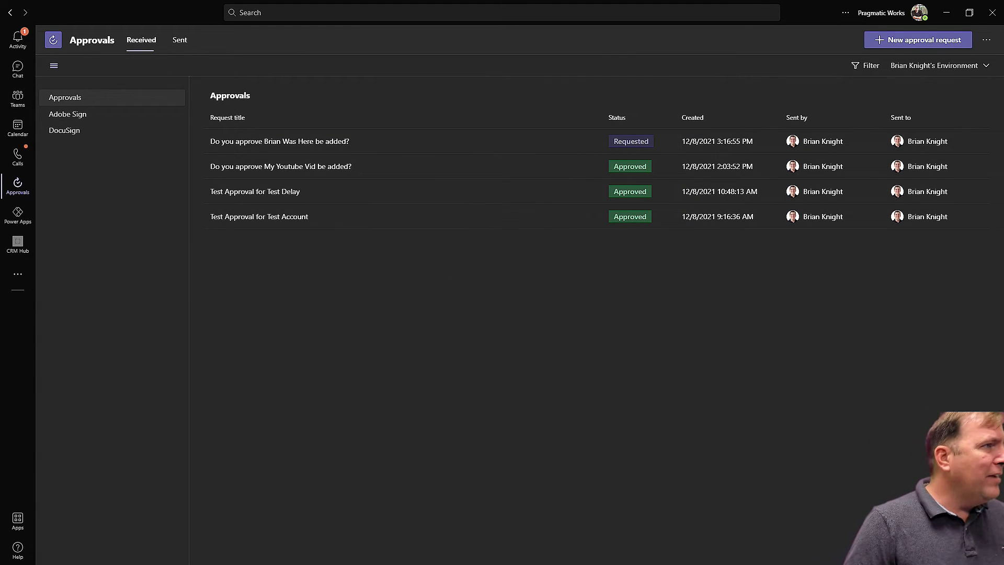
Maximize the new account's approval email in Outlook and dismiss the reminder email.
{"action": "key", "text": "alt+Tab"}
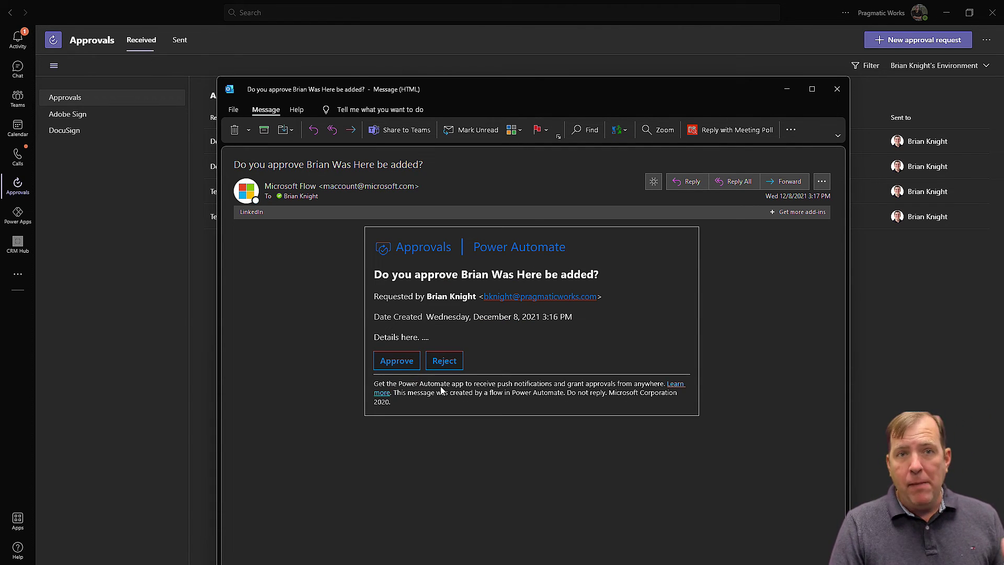
{"action": "double_click", "coordinate": [557, 85]}
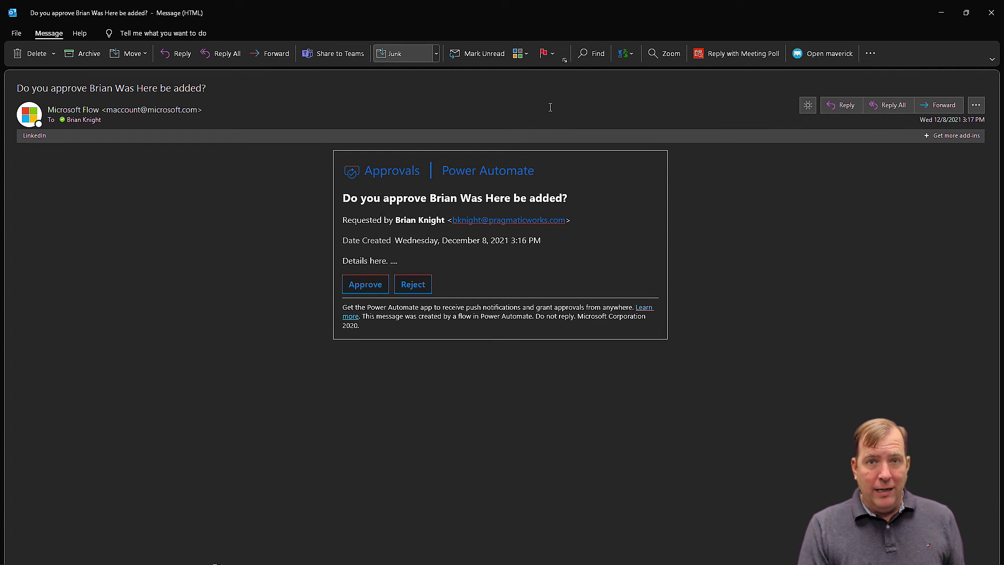
{"action": "left_click", "coordinate": [377, 284]}
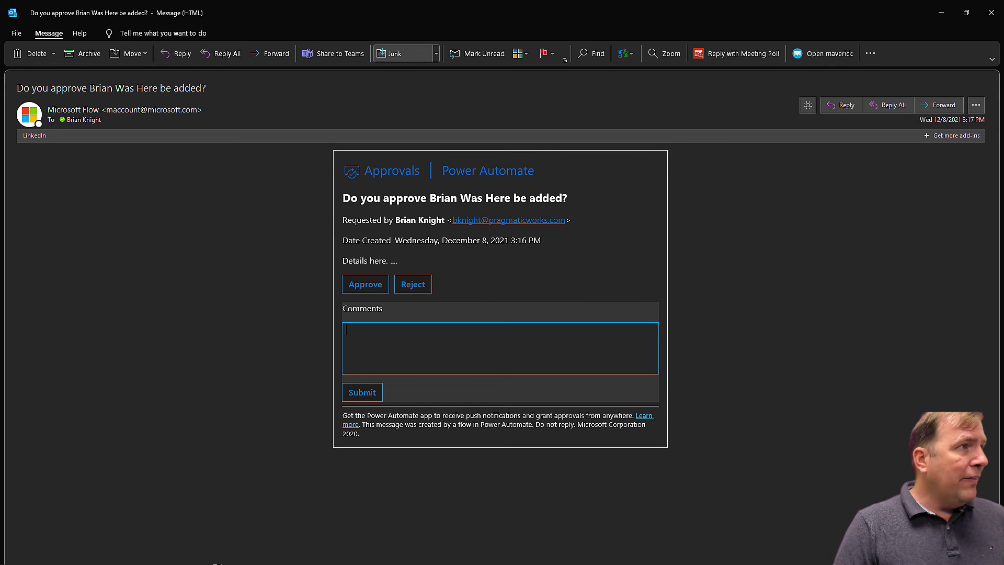
{"action": "key", "text": "alt+Tab"}
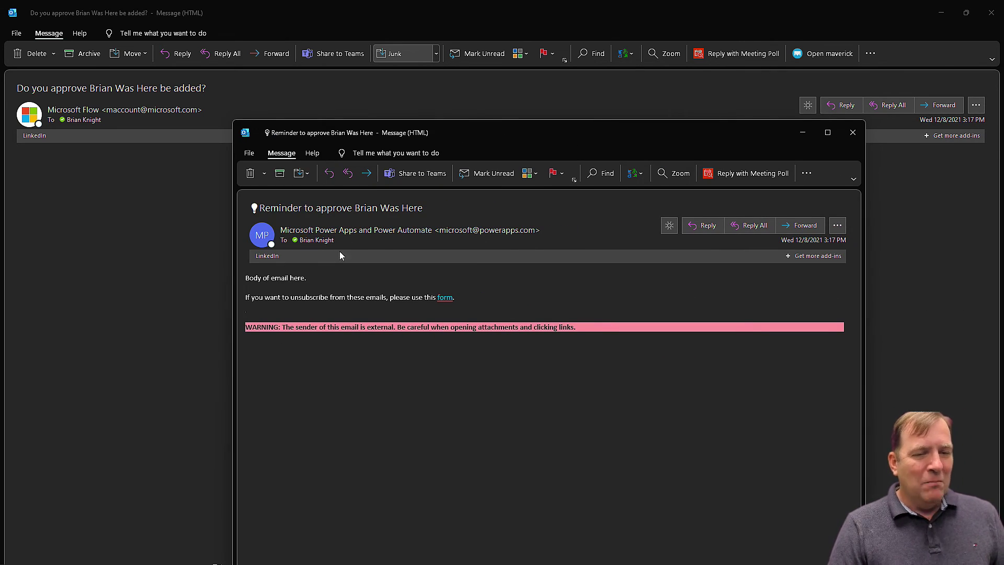
{"action": "left_click", "coordinate": [859, 139]}
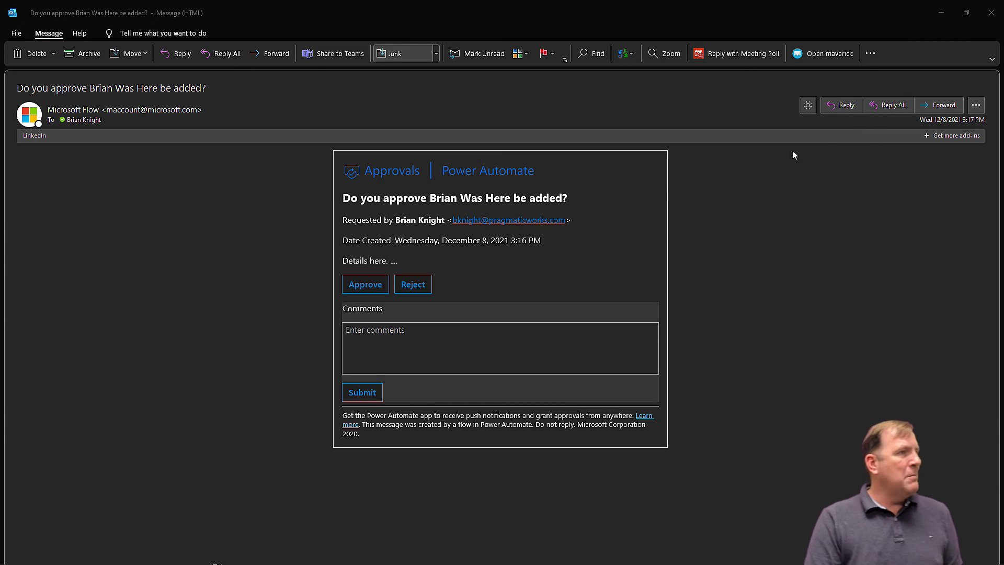
Approve and submit the new account request, then close the approval email.
{"action": "left_click", "coordinate": [381, 337]}
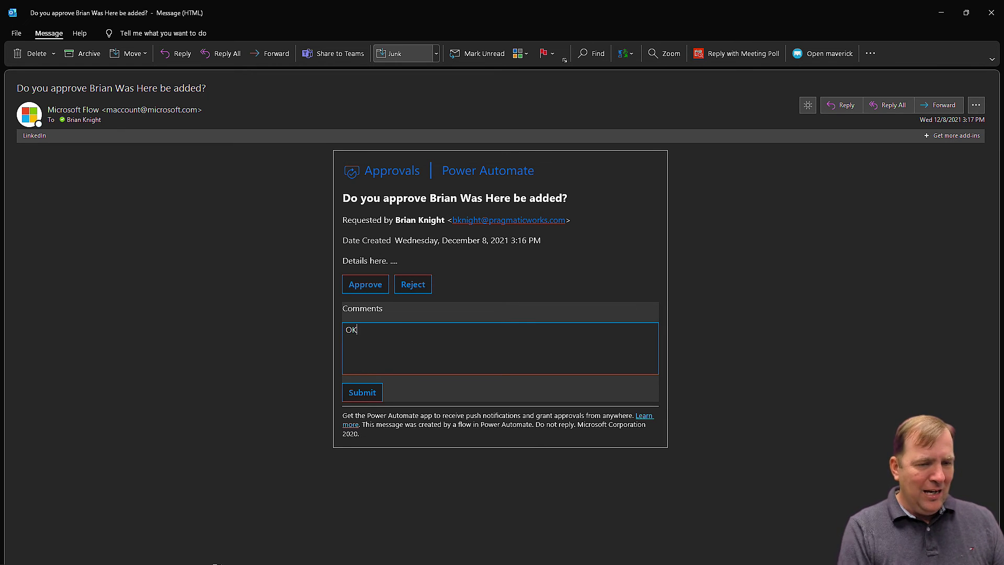
{"action": "left_click", "coordinate": [369, 293]}
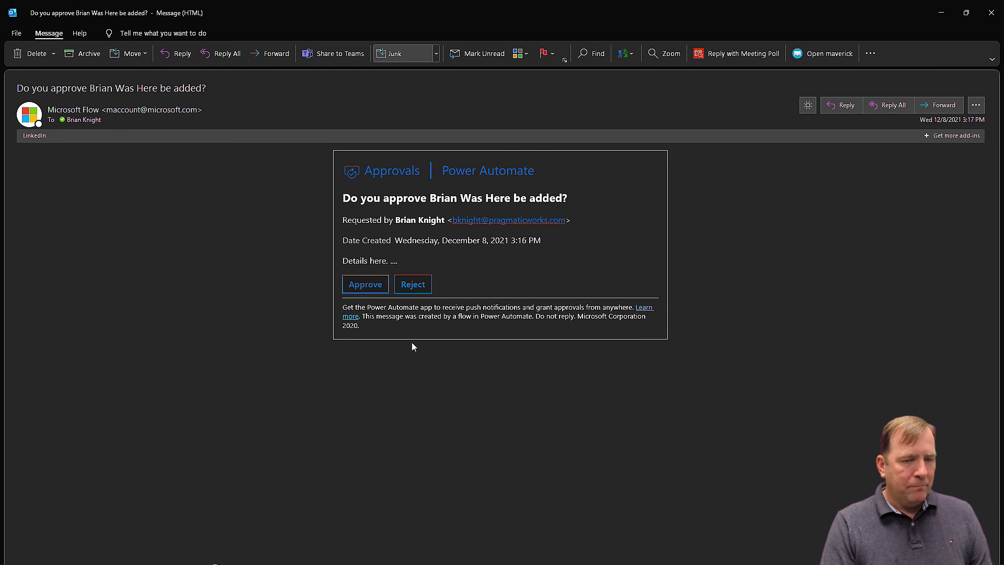
{"action": "left_click", "coordinate": [364, 286]}
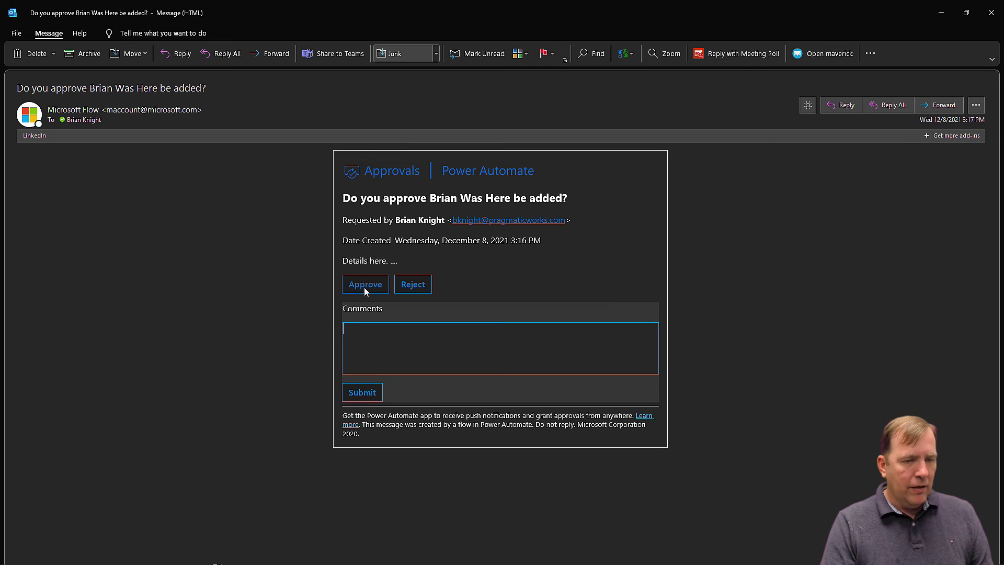
{"action": "left_click", "coordinate": [380, 388]}
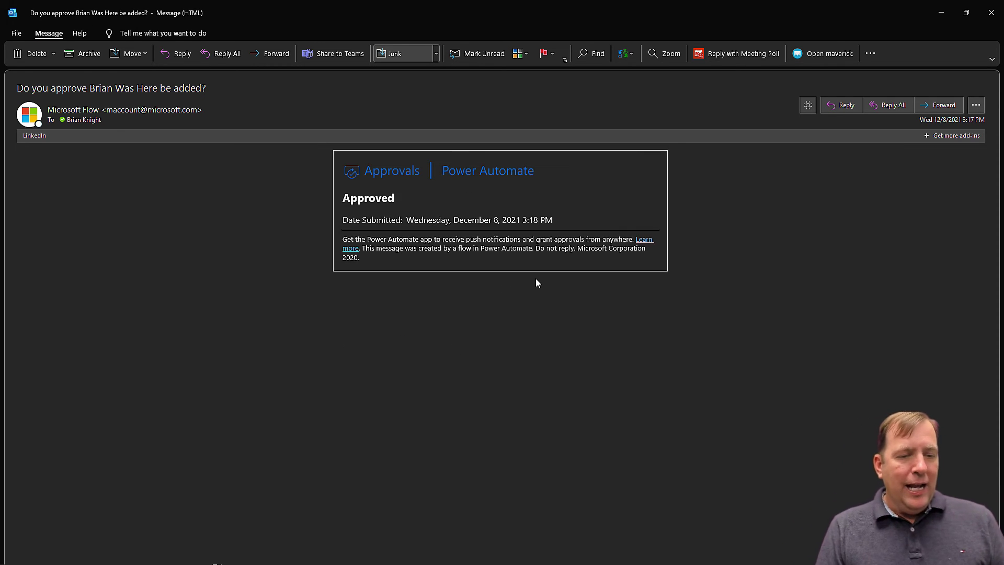
{"action": "left_click", "coordinate": [991, 13]}
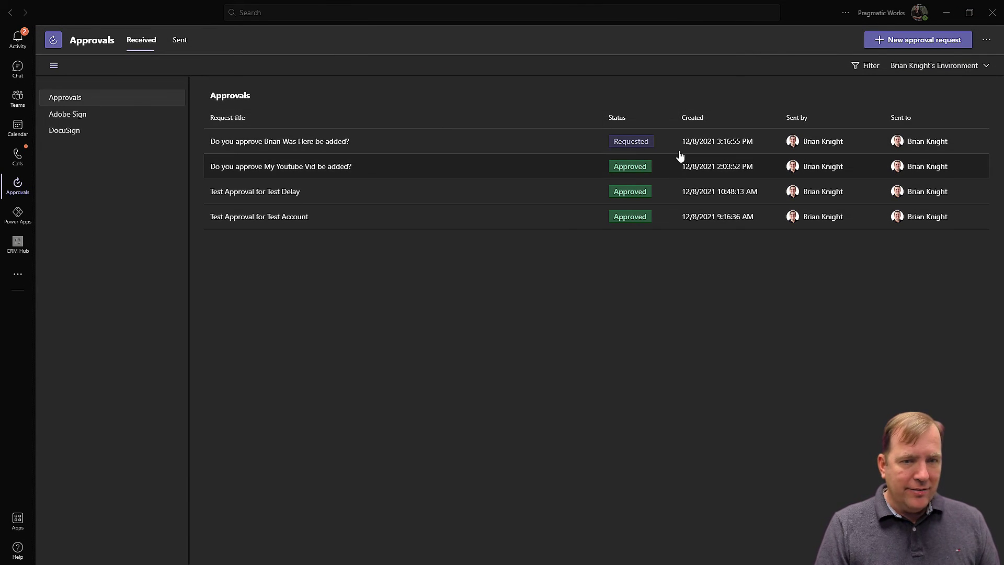
{"action": "left_click", "coordinate": [706, 14]}
Confirm the account request's Teams details show Approved, then minimize Teams and switch to My Active Accounts.
{"action": "left_click_drag", "start_coordinate": [813, 18], "coordinate": [662, 159]}
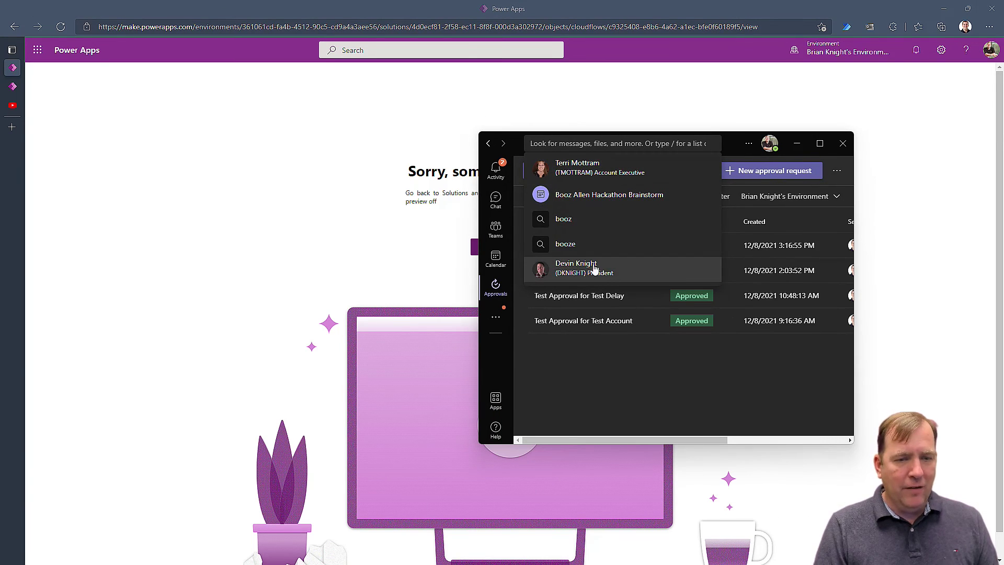
{"action": "left_click", "coordinate": [654, 376]}
{"action": "left_click", "coordinate": [589, 245]}
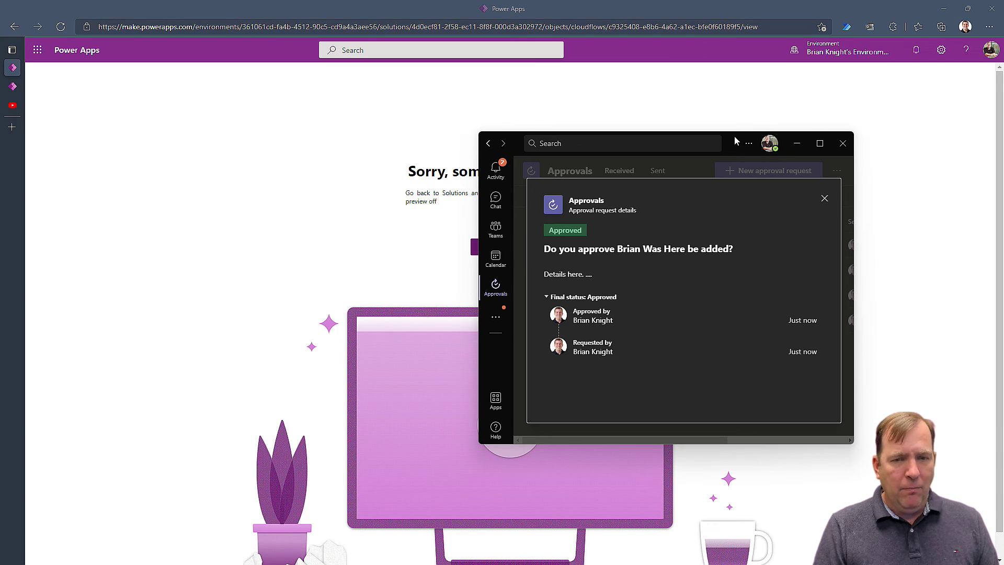
{"action": "key", "text": "super+Down"}
{"action": "left_click", "coordinate": [12, 86]}
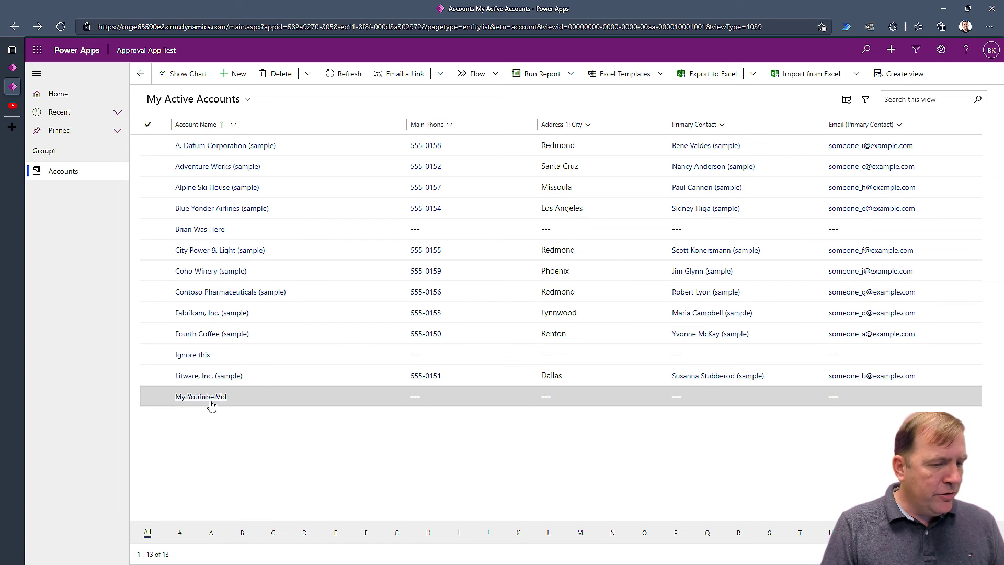
Check the new account's Details tab shows Description 'Approve', then reload the maker portal page.
{"action": "left_click", "coordinate": [208, 230]}
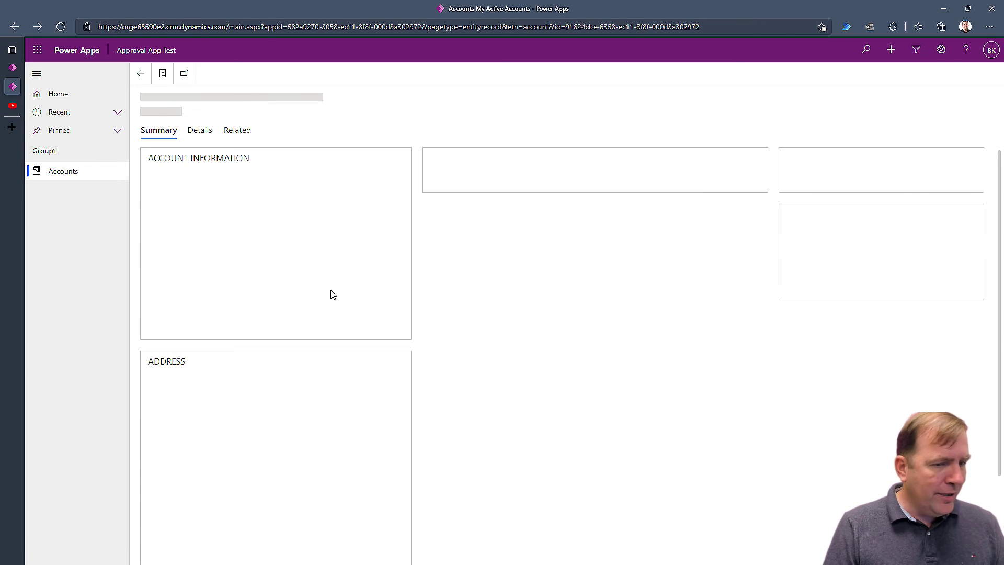
{"action": "left_click", "coordinate": [202, 134]}
{"action": "left_click", "coordinate": [180, 336]}
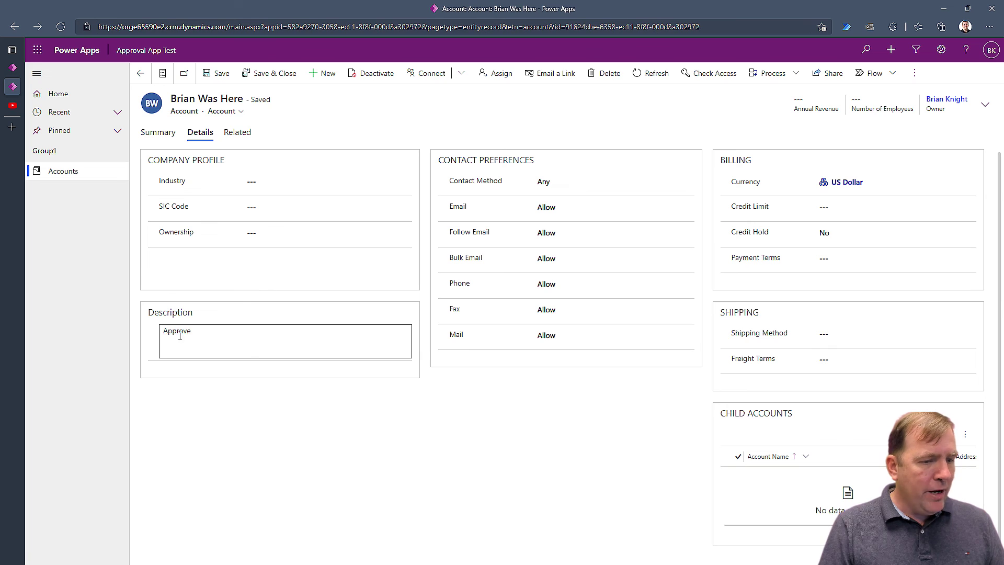
{"action": "left_click", "coordinate": [12, 68]}
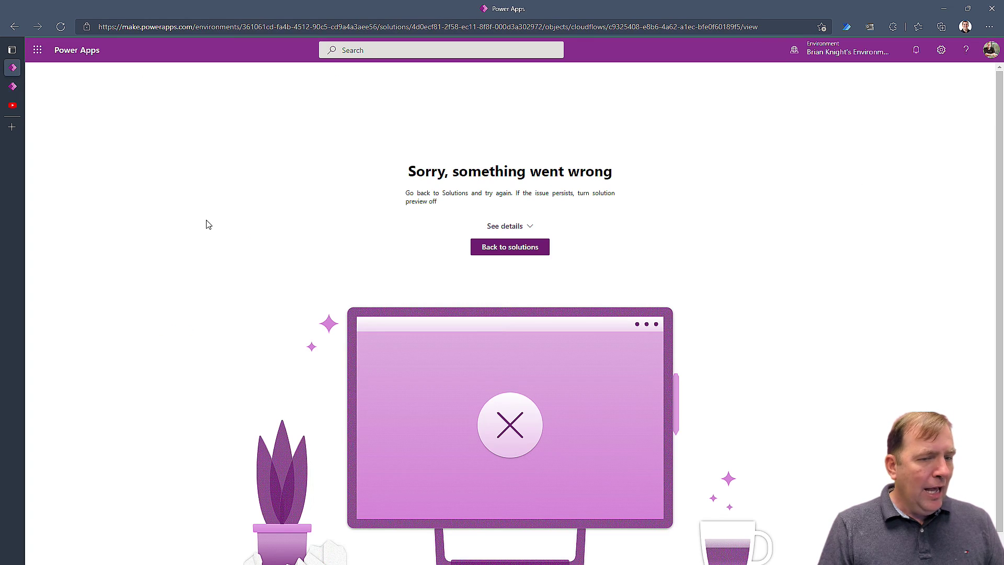
{"action": "left_click", "coordinate": [61, 26]}
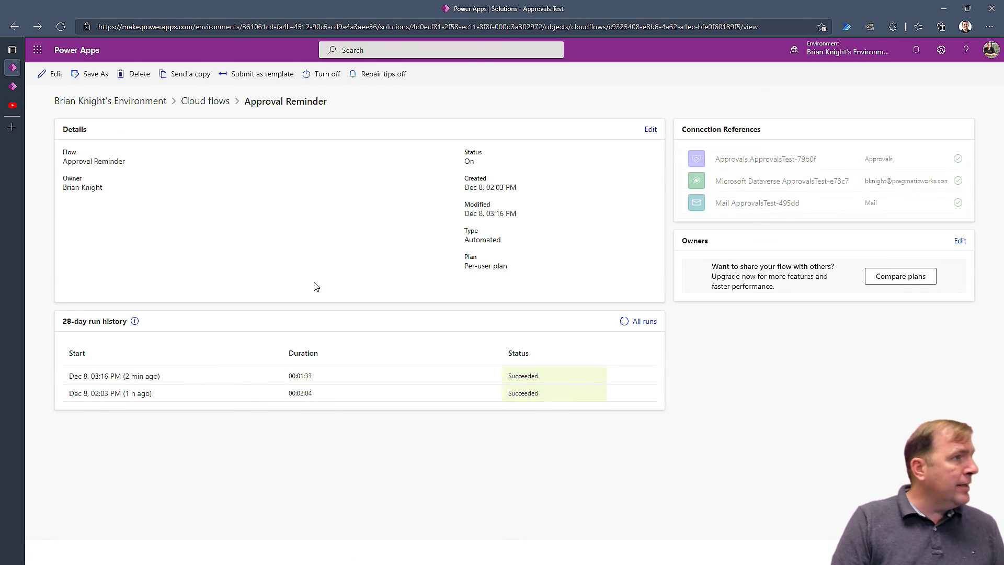
Open the 3:16 PM Succeeded Approval Reminder run and expand its Do until loop's 6 iterations.
{"action": "left_click", "coordinate": [103, 378]}
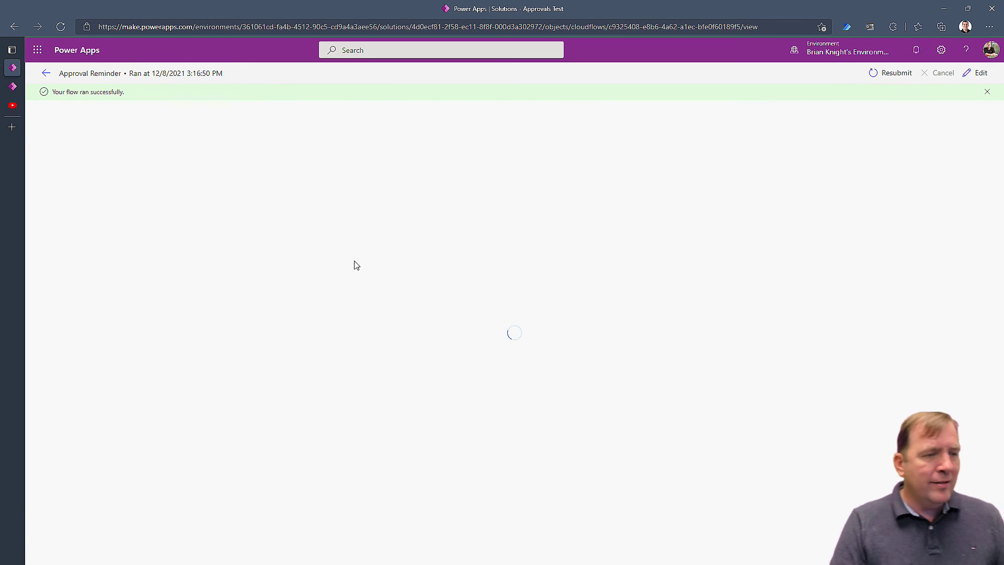
{"action": "left_click", "coordinate": [644, 234]}
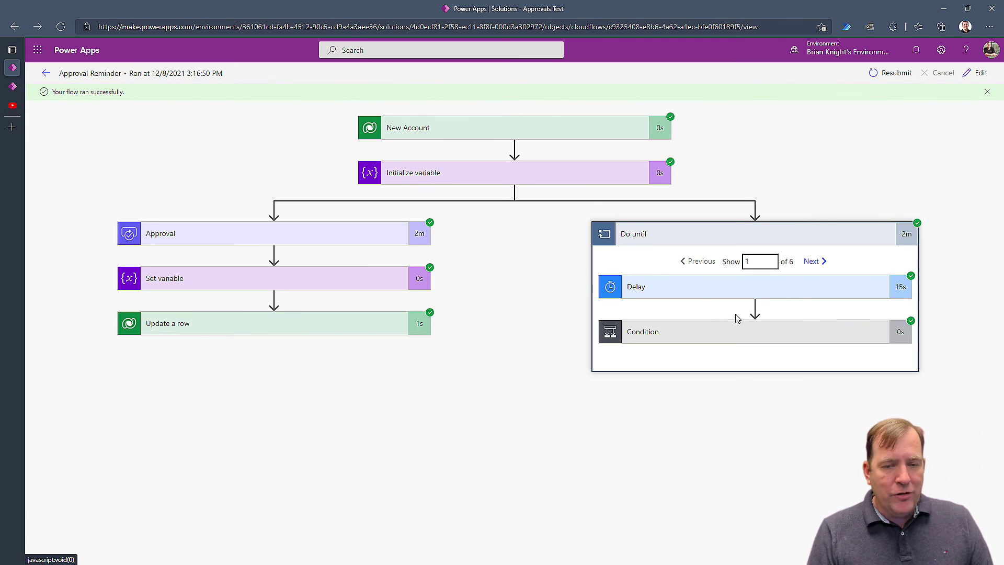